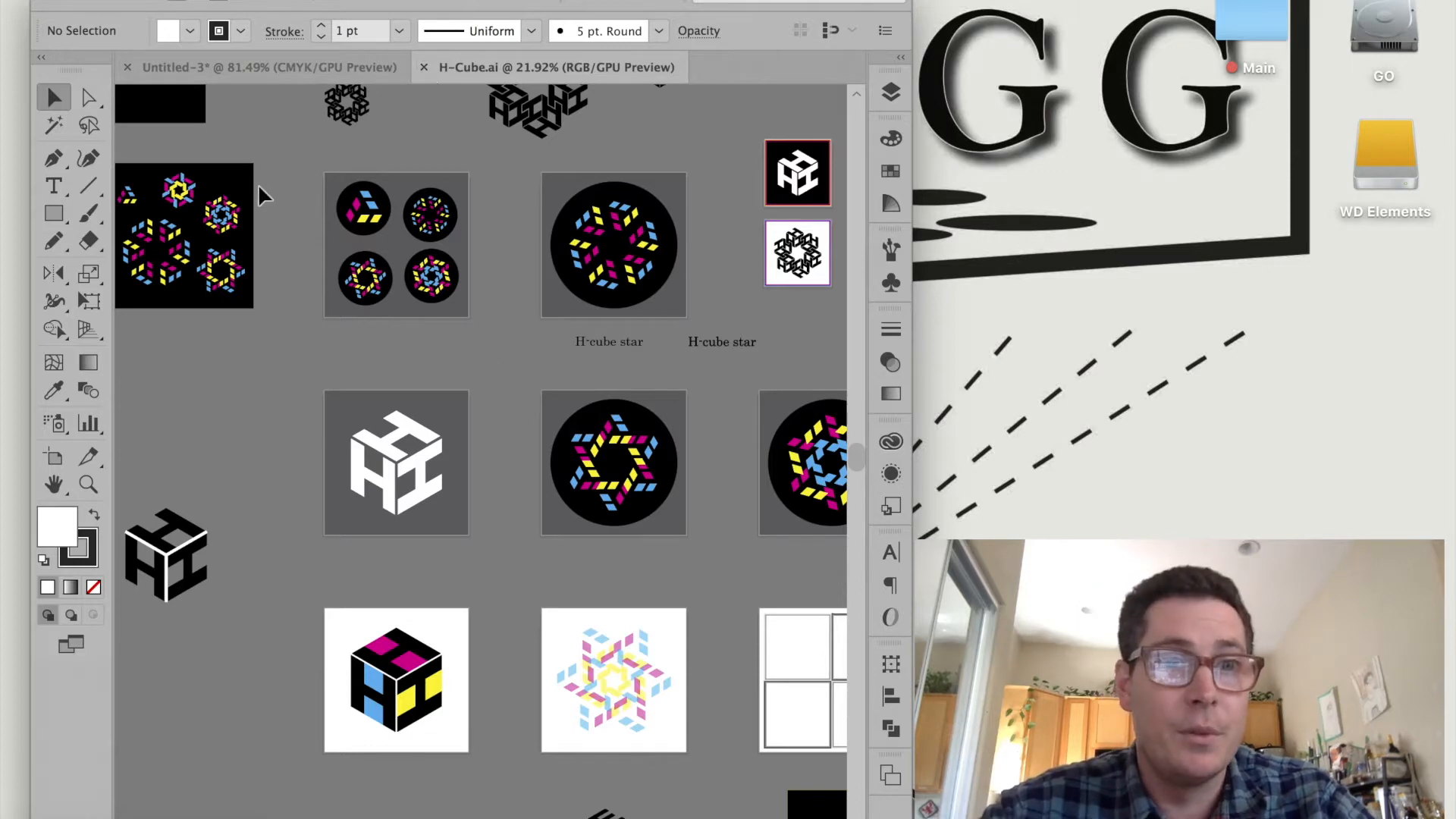
pyautogui.scroll(5, 258, 184)
pyautogui.hscroll(10, 257, 183)
pyautogui.scroll(-8, 258, 184)
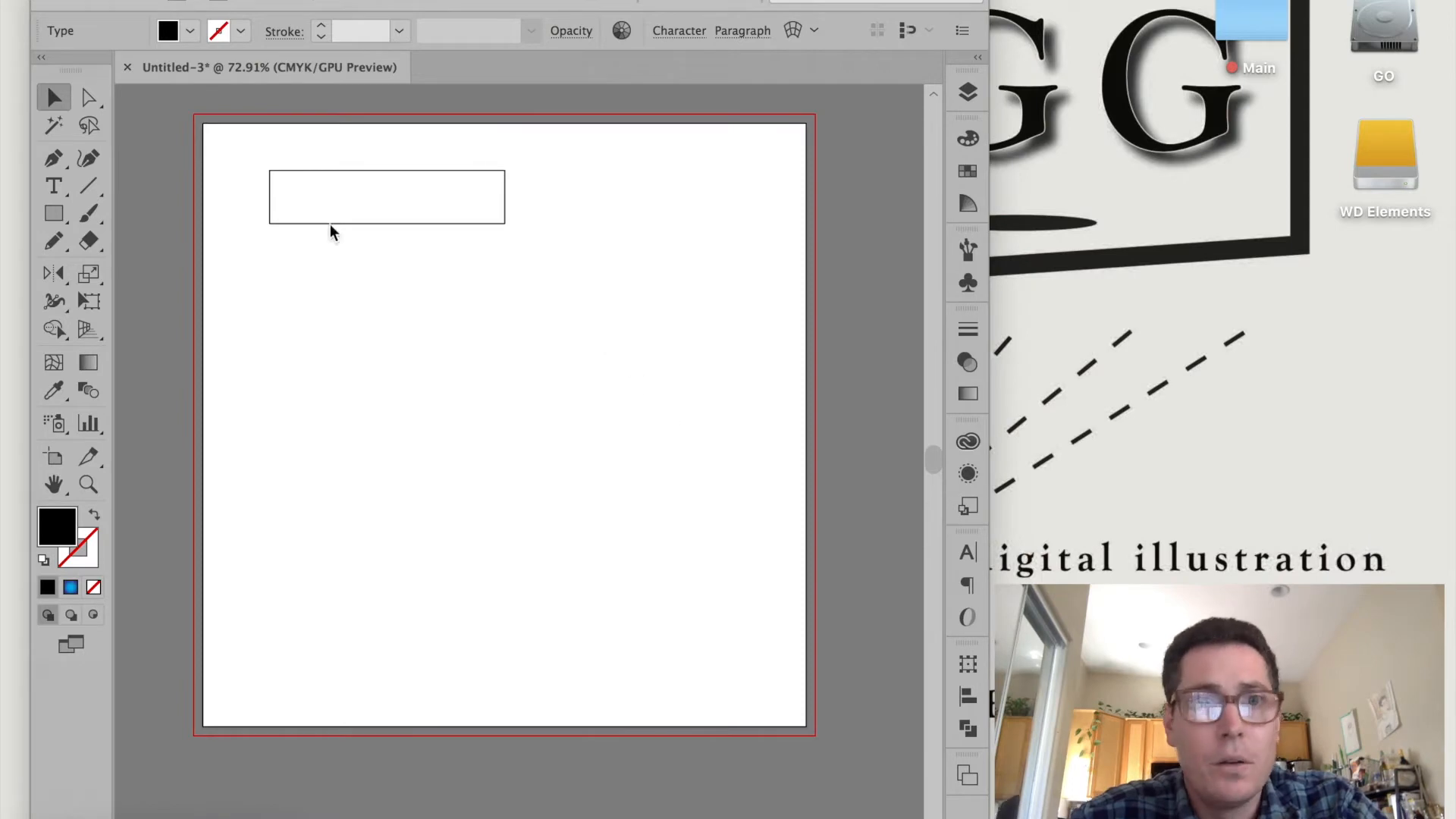
# Undo the rectangle's conversion into a text area and deselect the restored rectangle.
pyautogui.press('super+z')
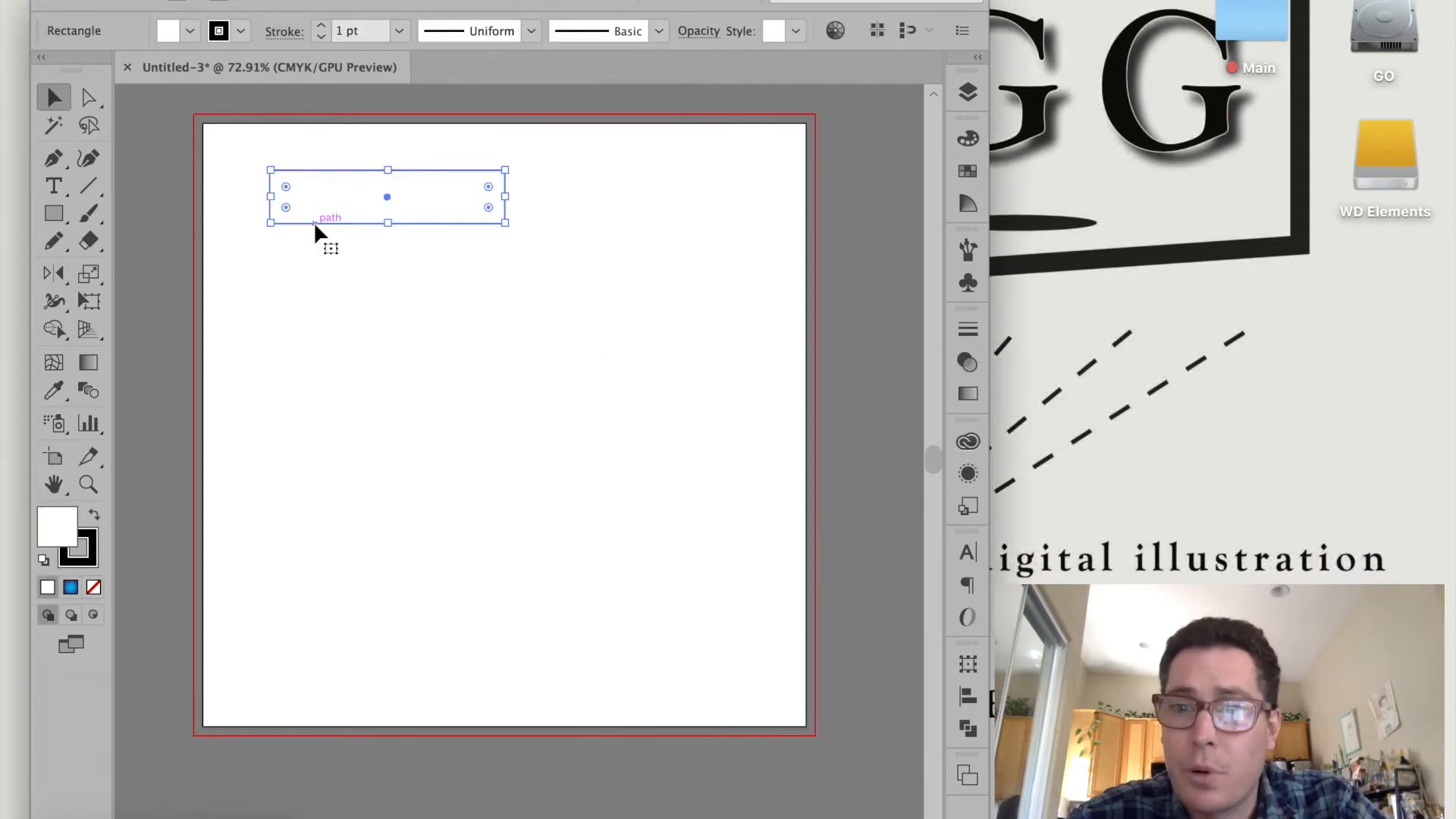
pyautogui.click(310, 277)
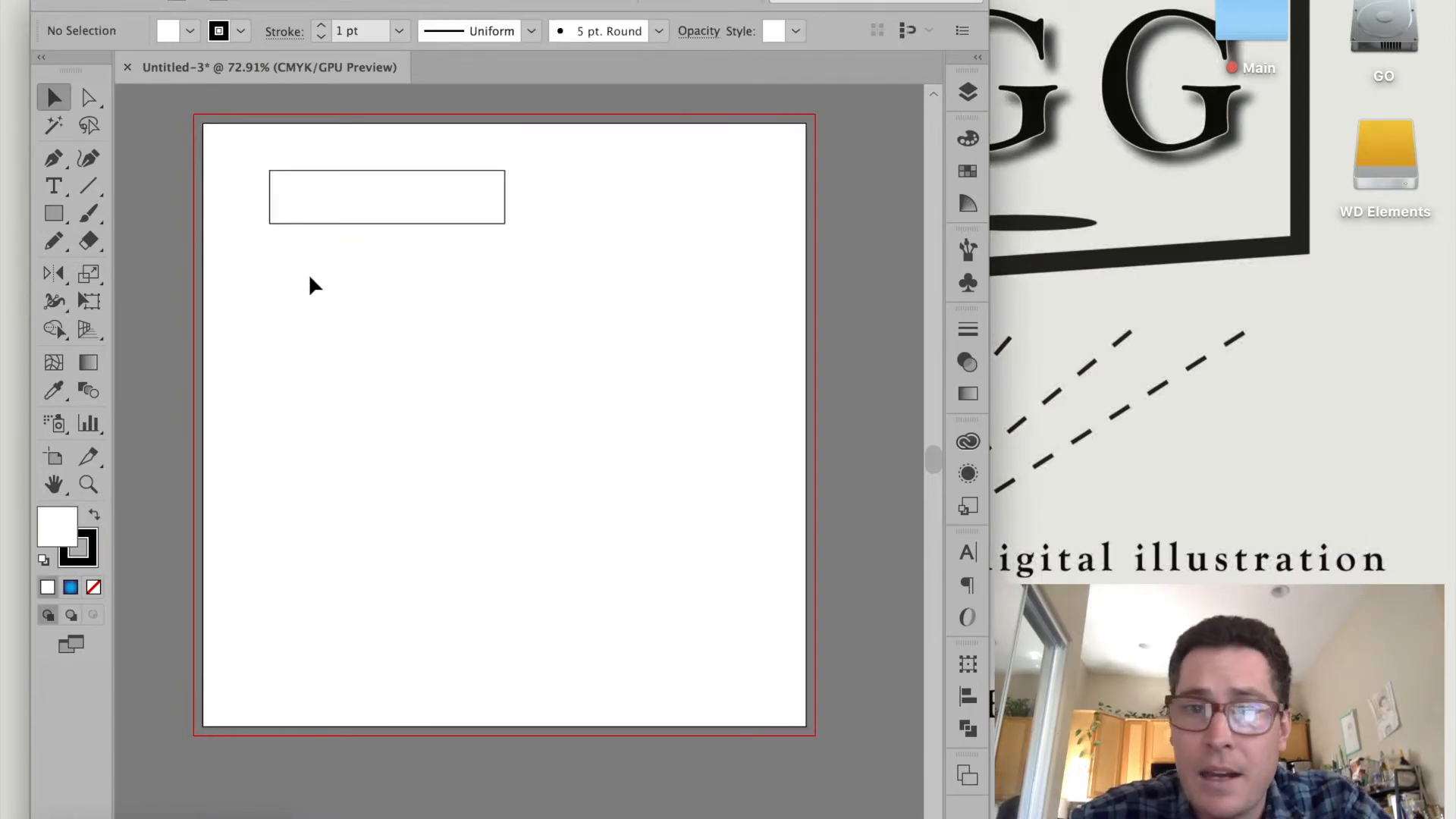
pyautogui.scroll(-2, 309, 278)
pyautogui.scroll(3, 309, 277)
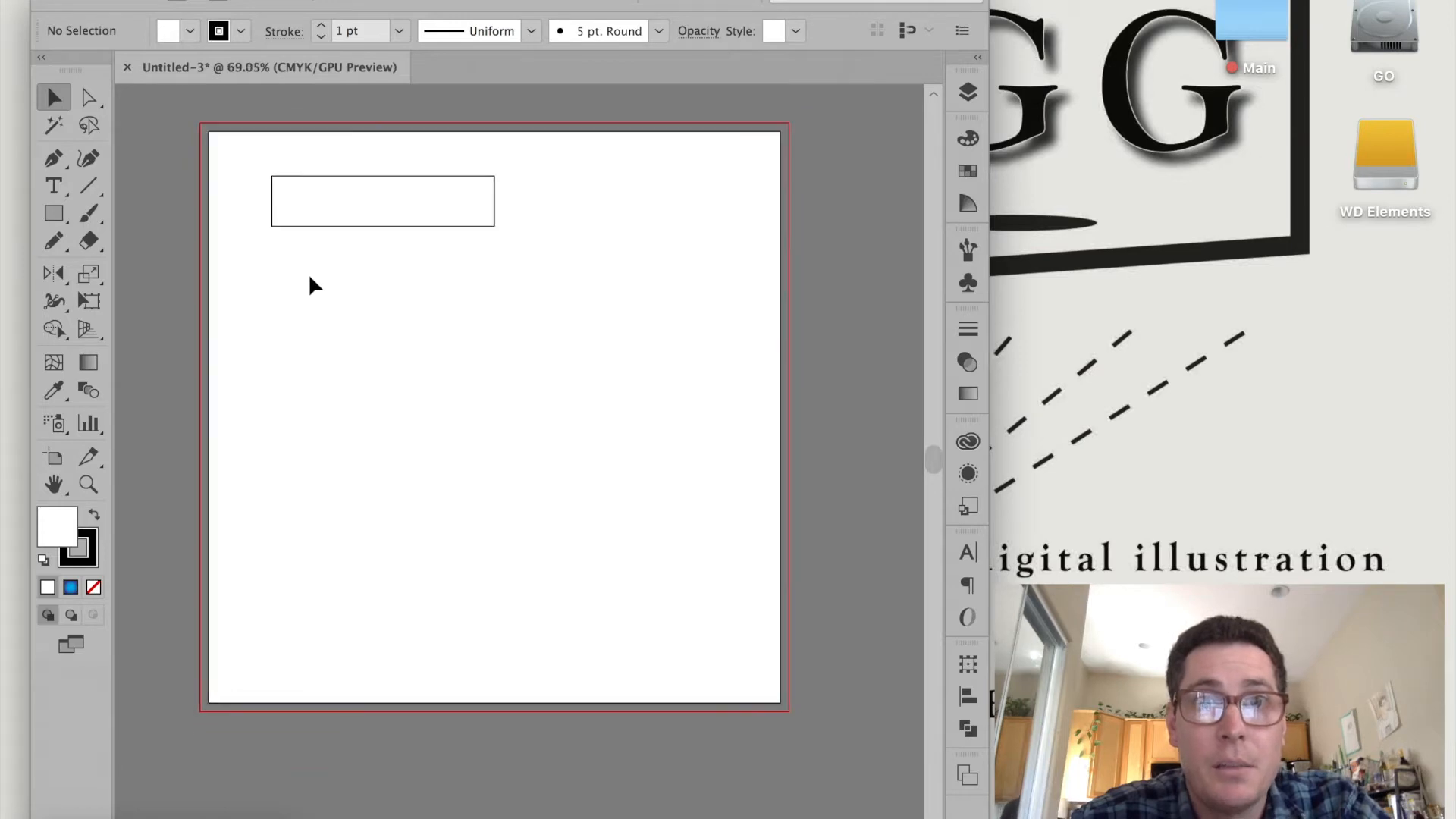
# Move the blue SEARCH button onto the artboard, level with and beside the white rectangle.
pyautogui.scroll(1, 309, 278)
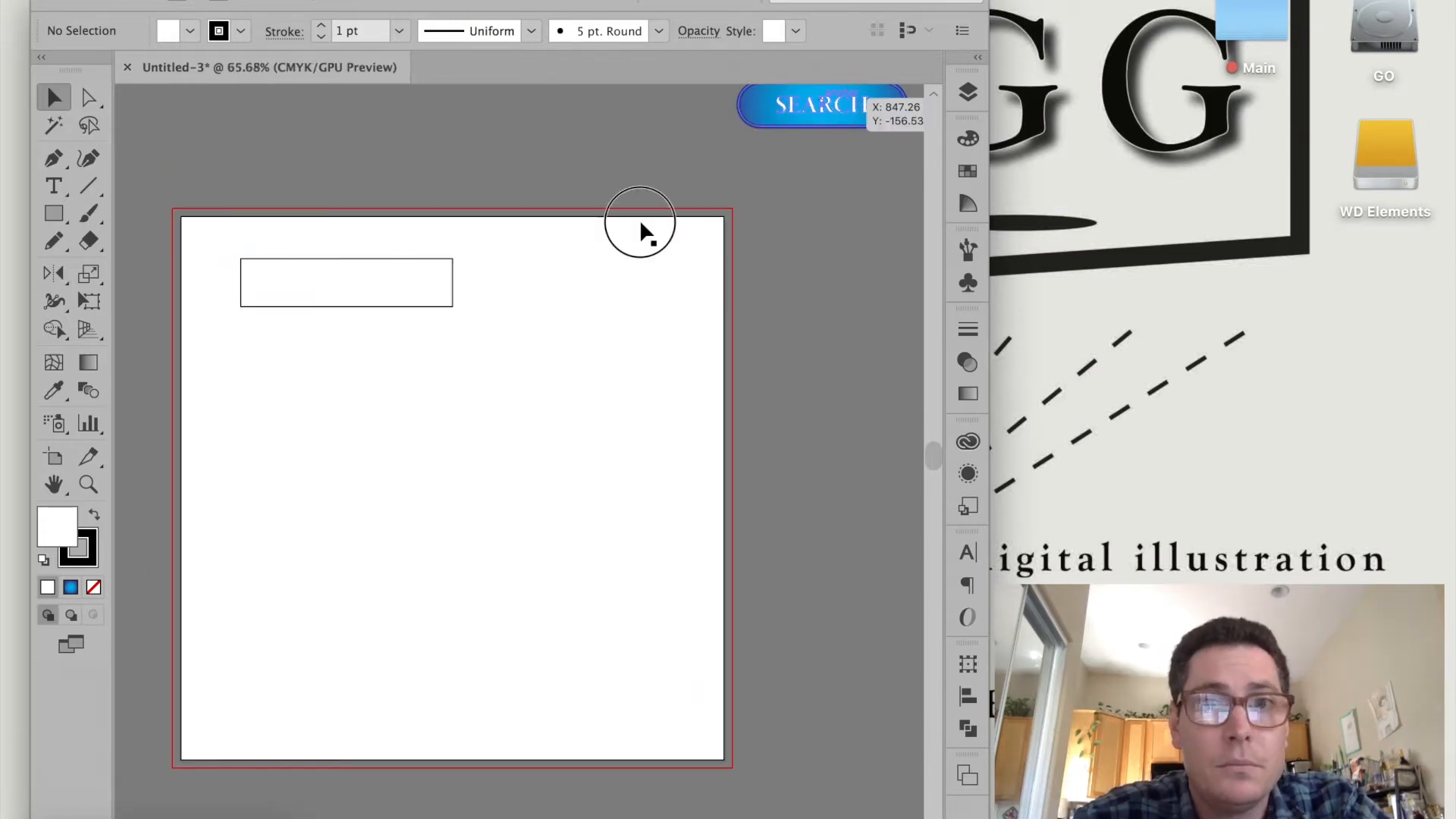
pyautogui.click(667, 206)
pyautogui.moveTo(789, 179); pyautogui.dragTo(754, 188)
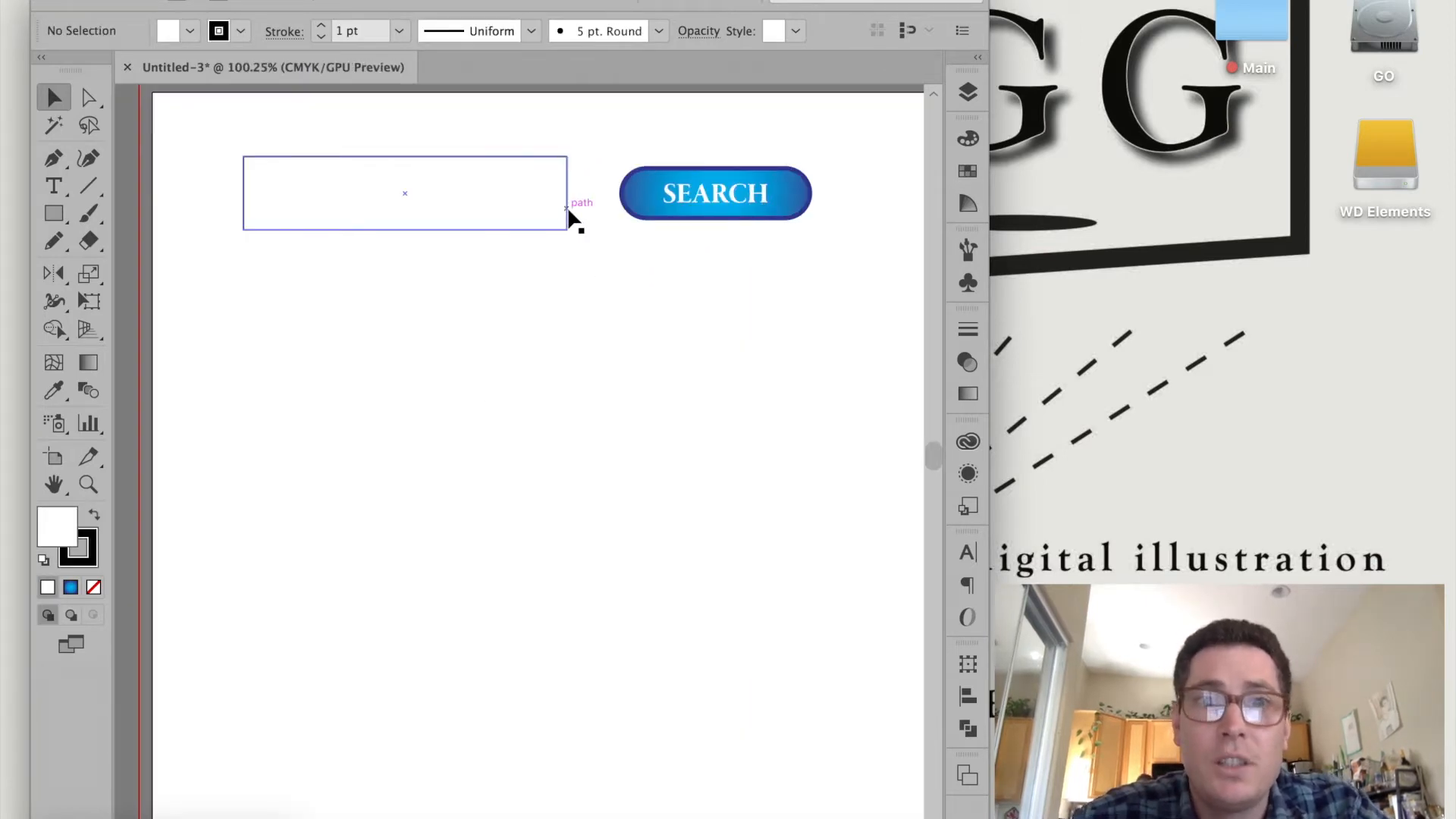
pyautogui.click(567, 214)
pyautogui.click(525, 319)
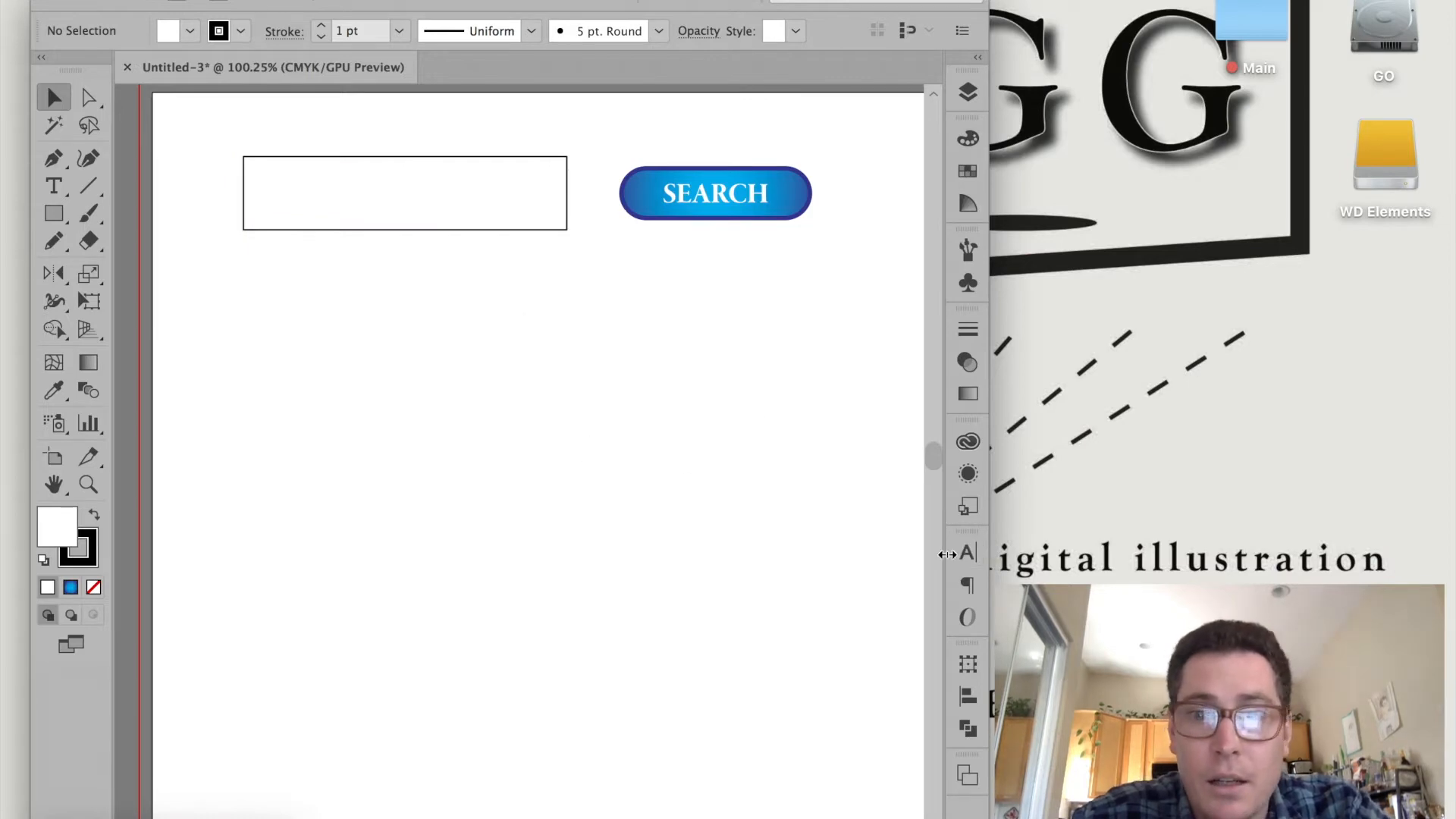
# Make a black I-beam text cursor shape and place it inside the start of the white search field.
pyautogui.click(973, 560)
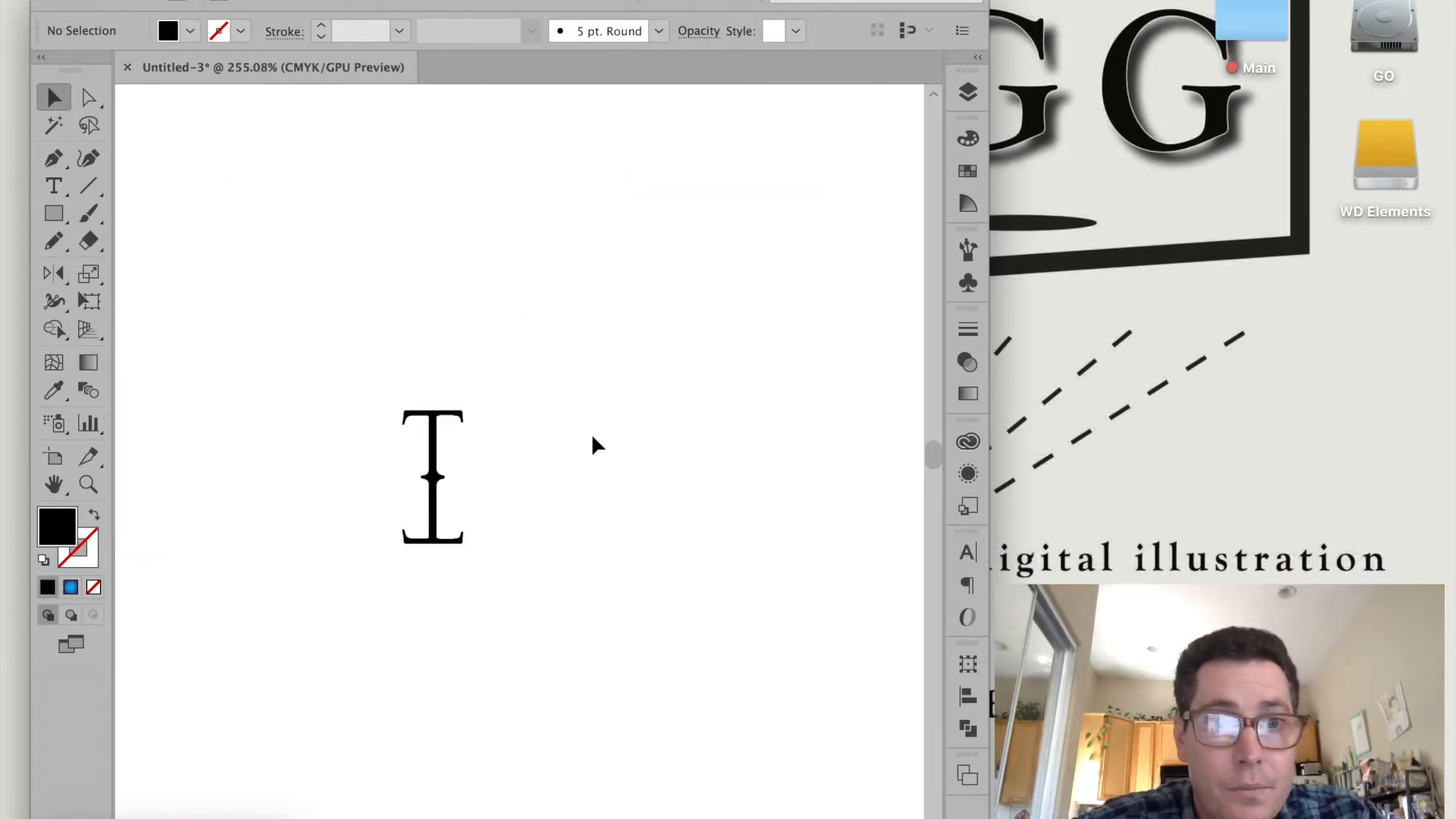
pyautogui.scroll(-5, 593, 439)
pyautogui.scroll(3, 564, 438)
pyautogui.hscroll(3, 565, 439)
pyautogui.hotkey('shift', 'e')
pyautogui.click(394, 543)
pyautogui.moveTo(394, 543); pyautogui.dragTo(316, 242)
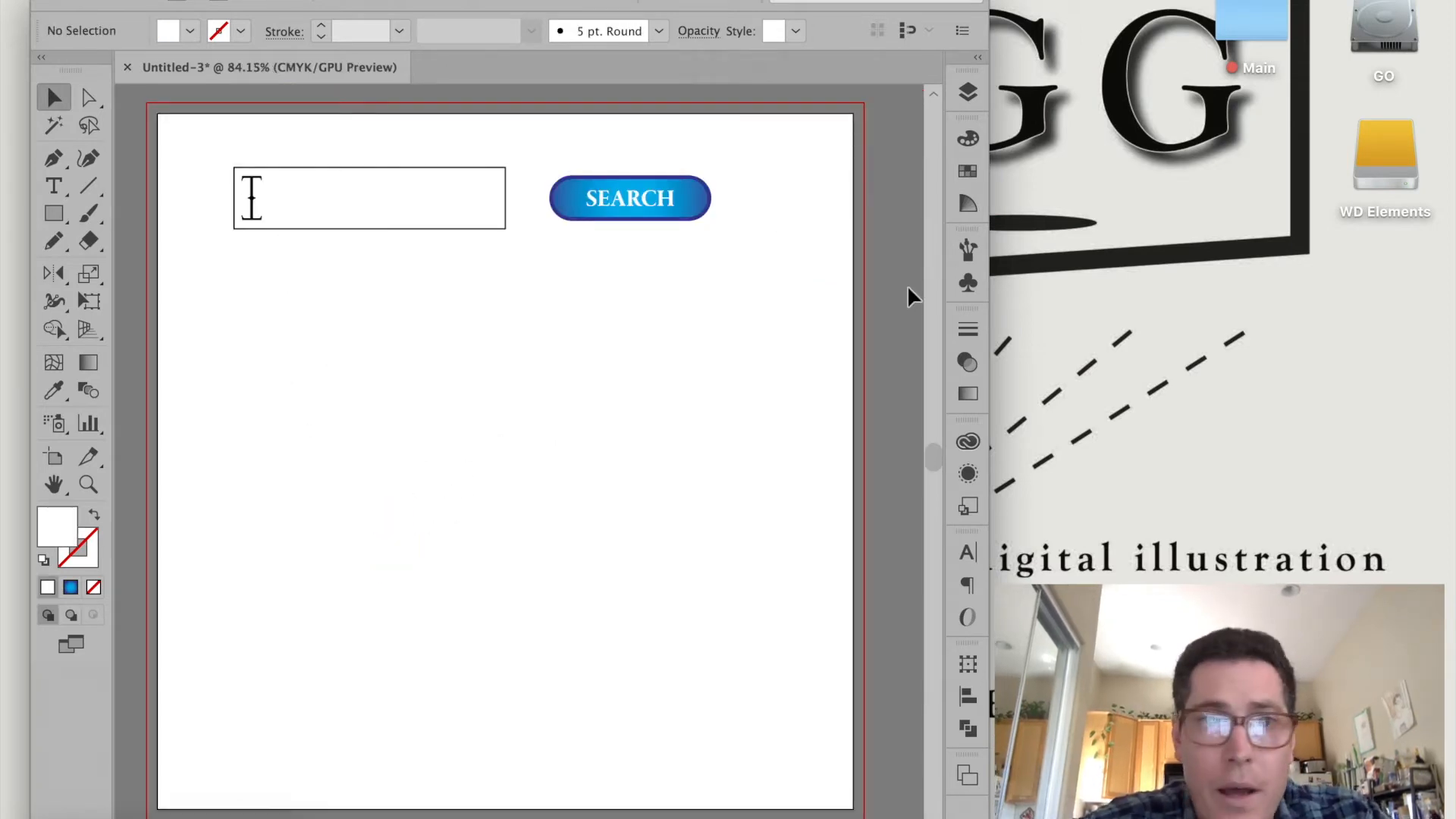
# Add a background covering the artboard behind the search row, filled with a green radial gradient.
pyautogui.click(735, 332)
pyautogui.click(967, 170)
pyautogui.click(753, 225)
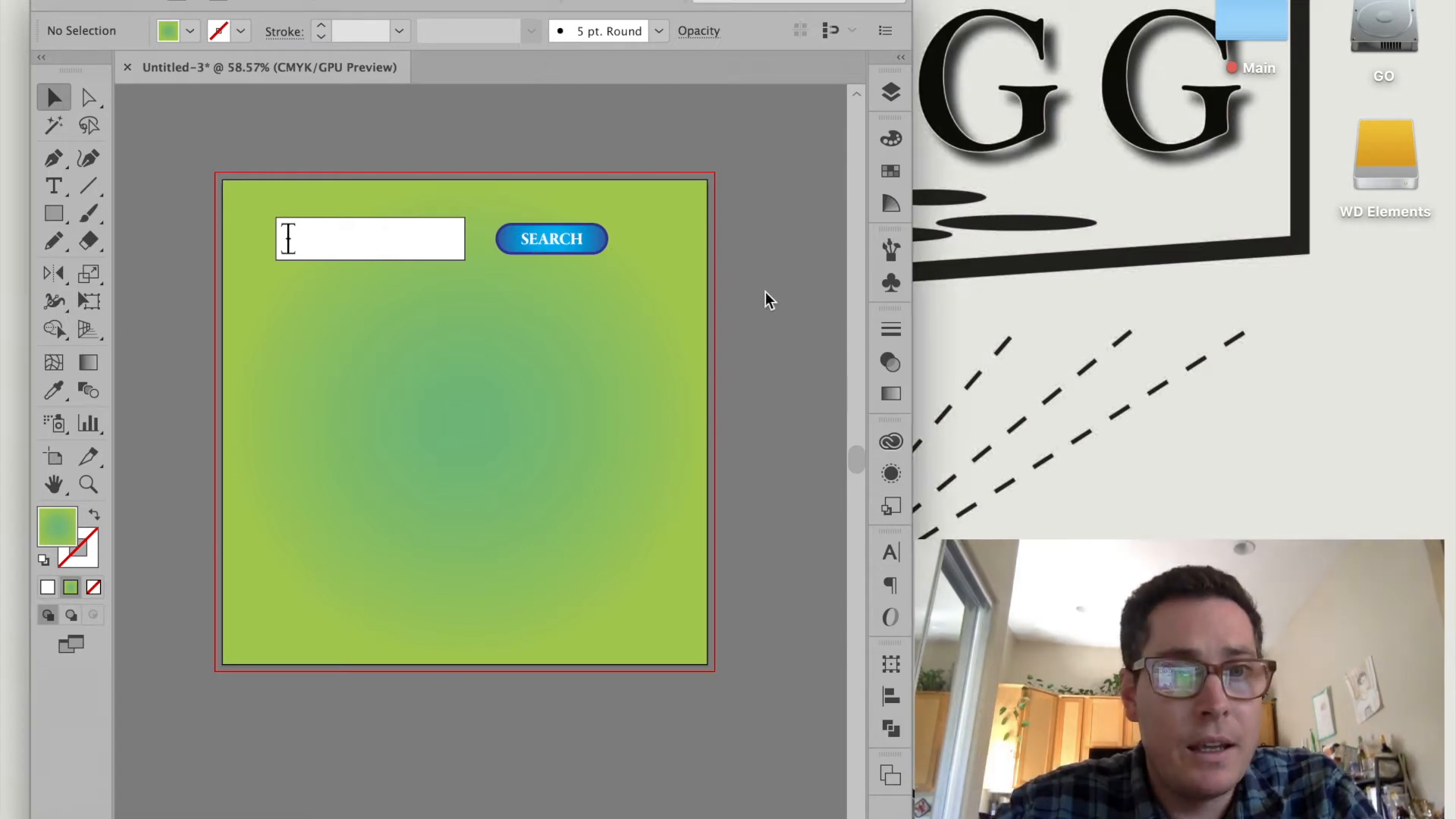
# Fill a narrow vertical strip along the page's right edge with the Vortex 1 pattern from the Vonster Patterns library.
pyautogui.scroll(2, 766, 291)
pyautogui.hscroll(4, 839, 238)
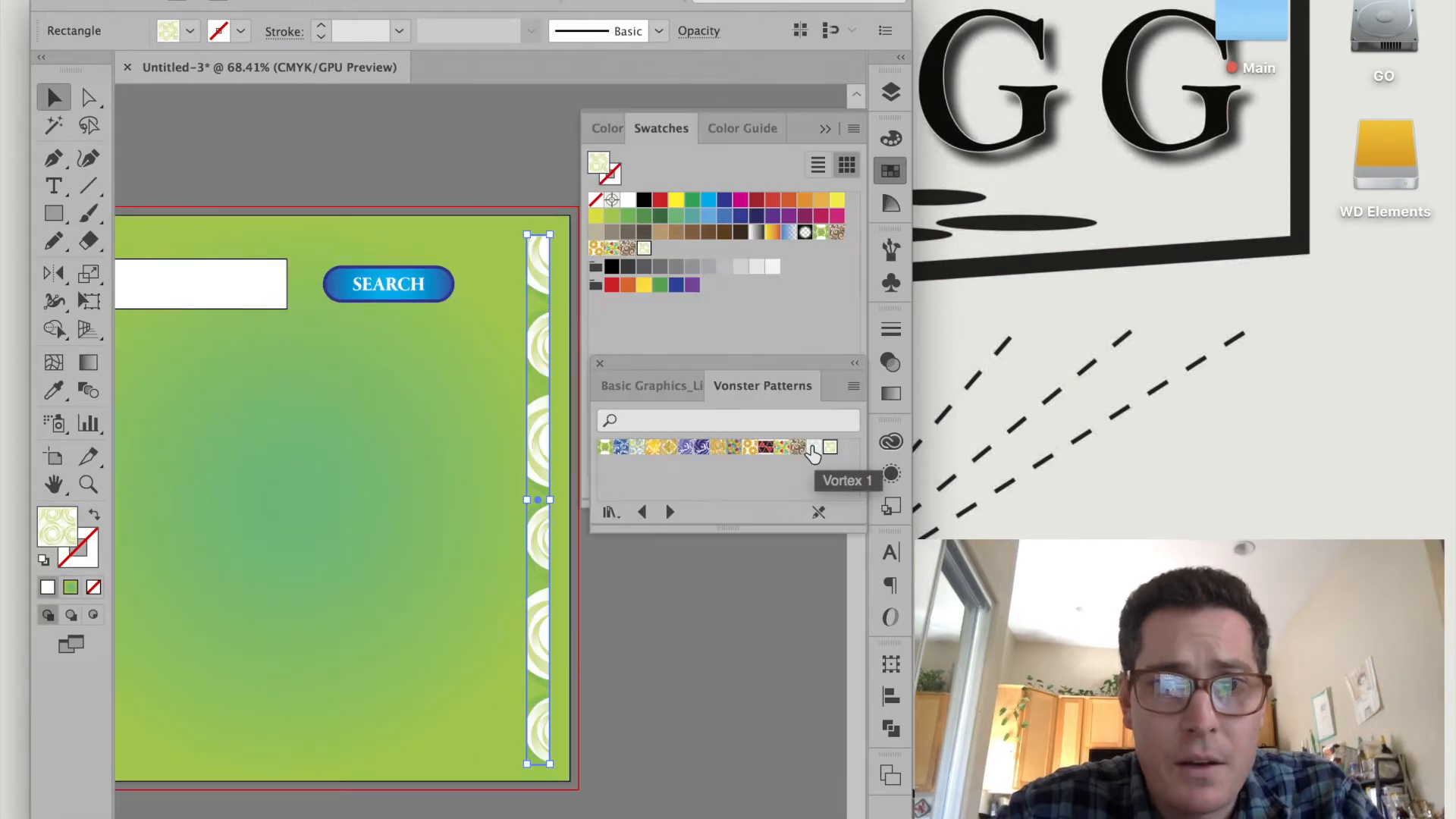
pyautogui.click(813, 449)
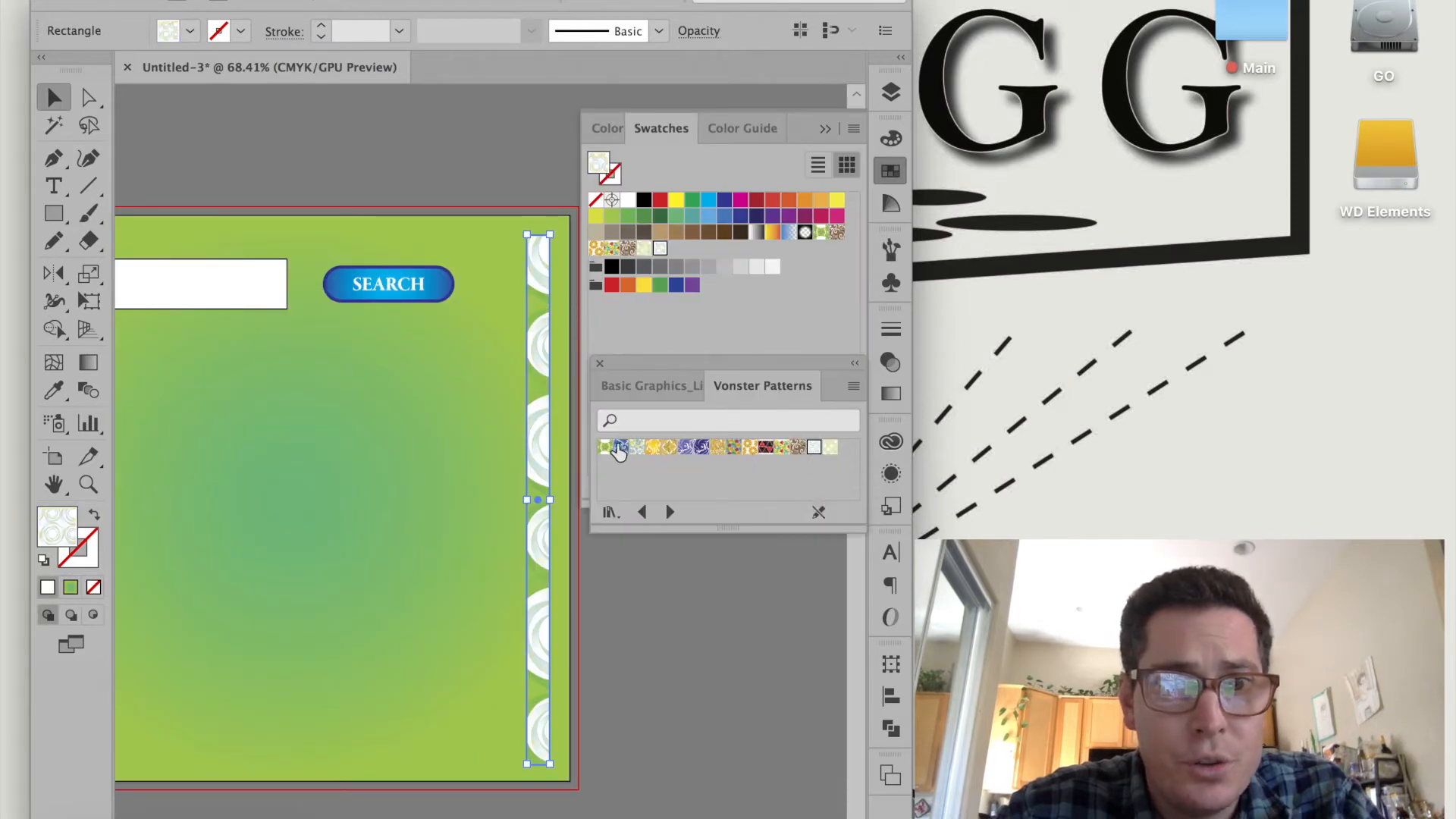
# Copy the patterned strip along all four page edges as a border and shift the search row down inside it.
pyautogui.click(654, 129)
pyautogui.click(599, 363)
pyautogui.click(658, 370)
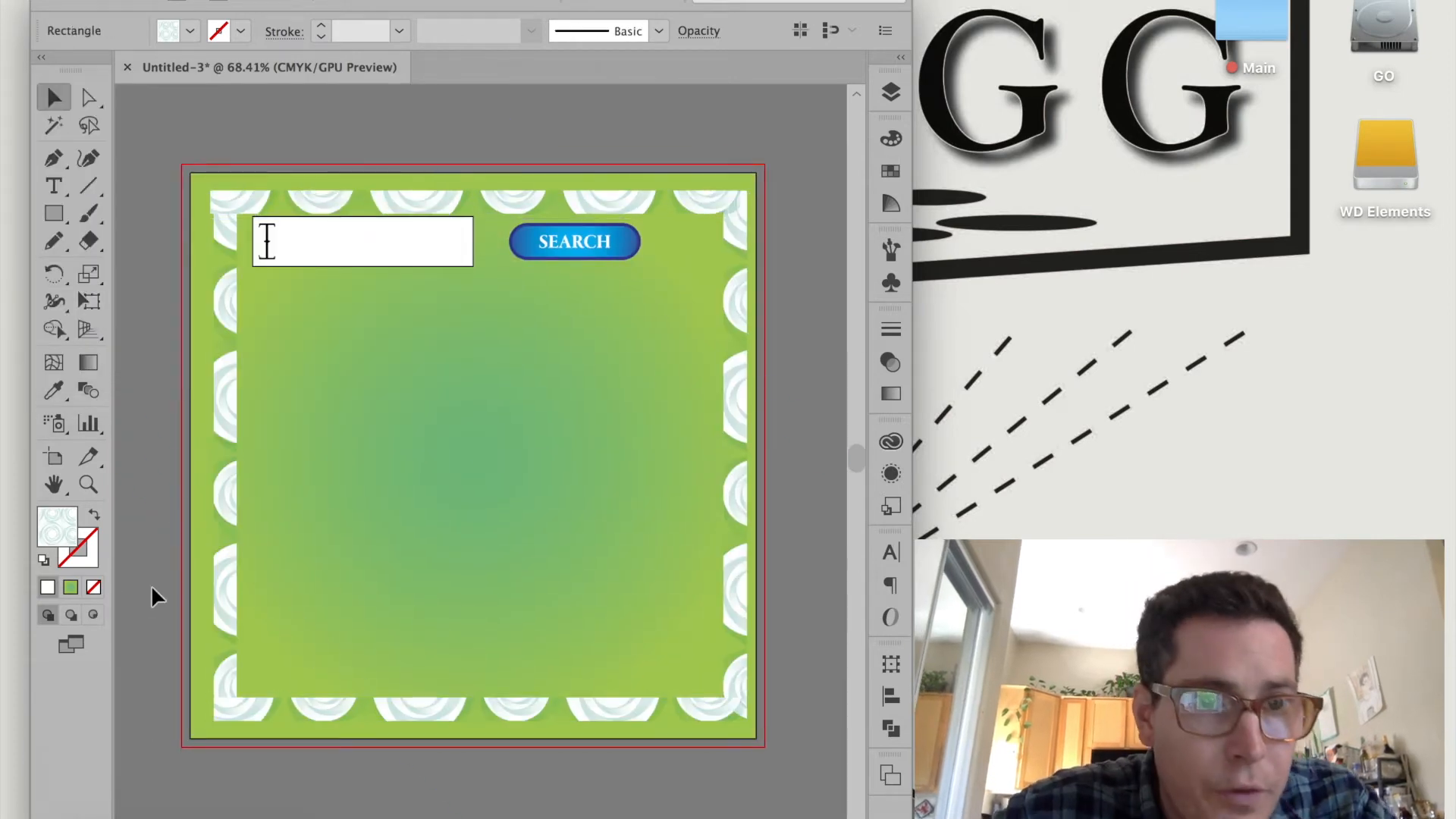
pyautogui.click(425, 136)
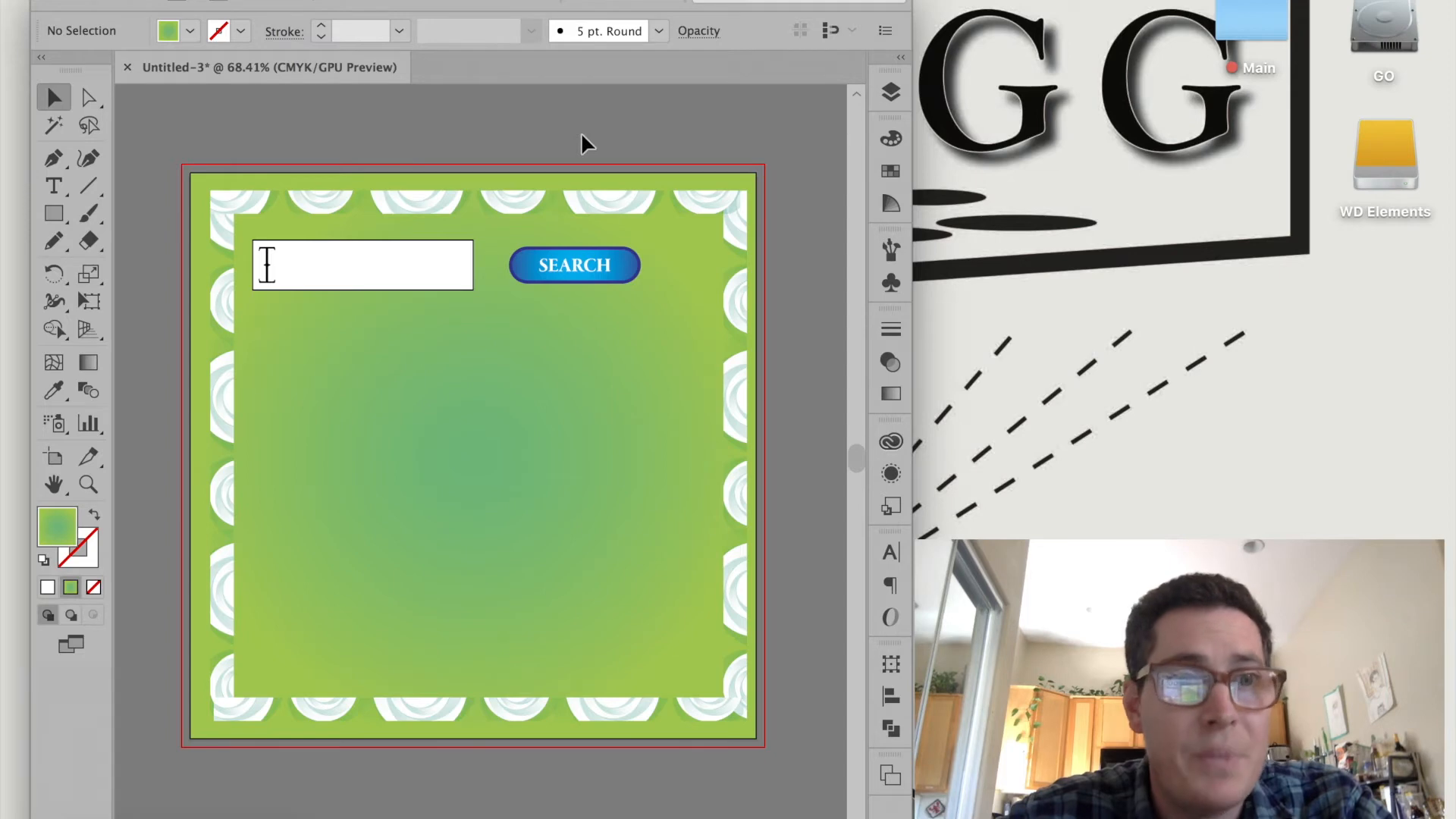
# Add the heading "Guru's Art Page" and centre it below the search row.
pyautogui.press('t')
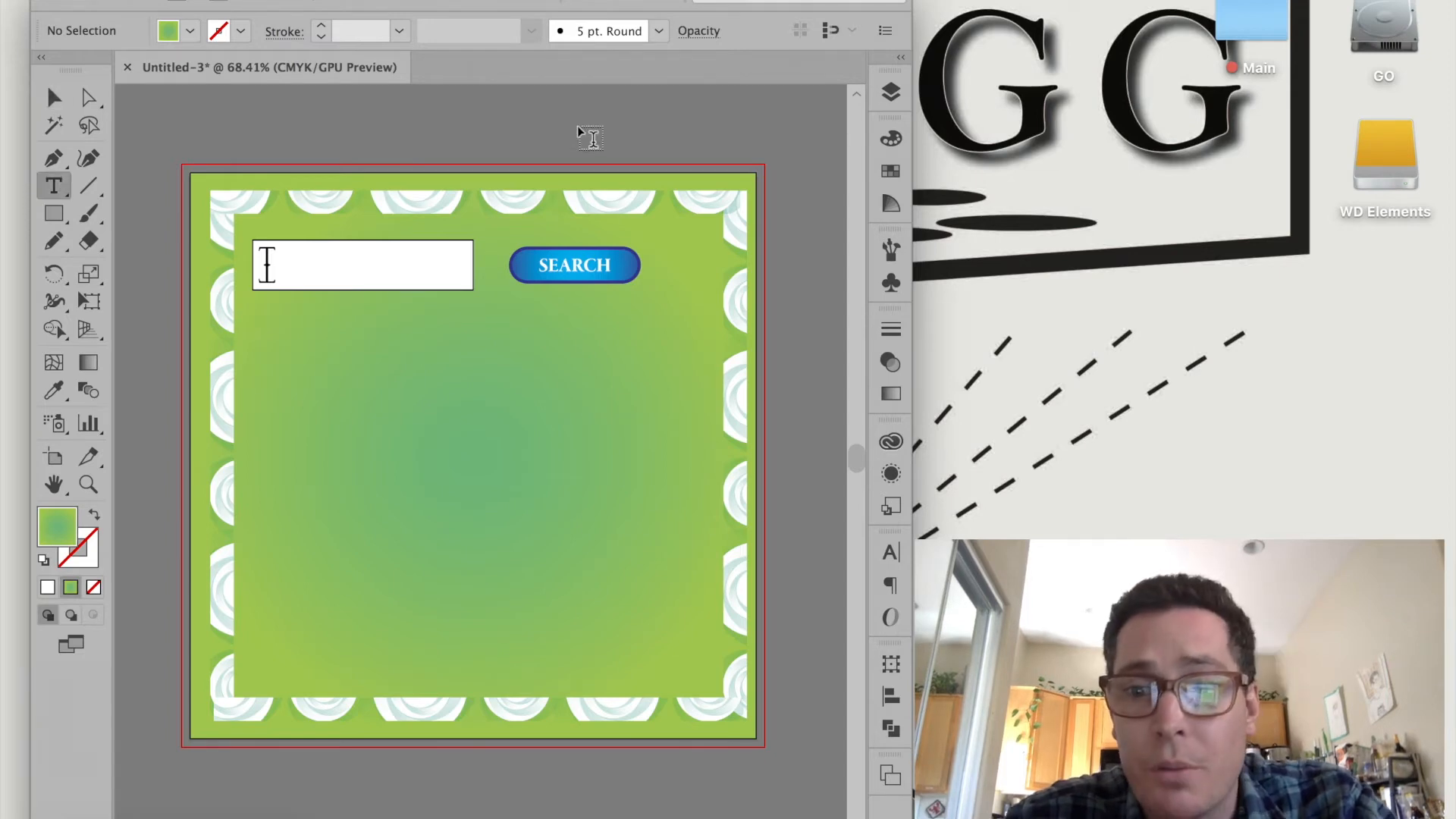
pyautogui.moveTo(280, 320); pyautogui.dragTo(617, 434)
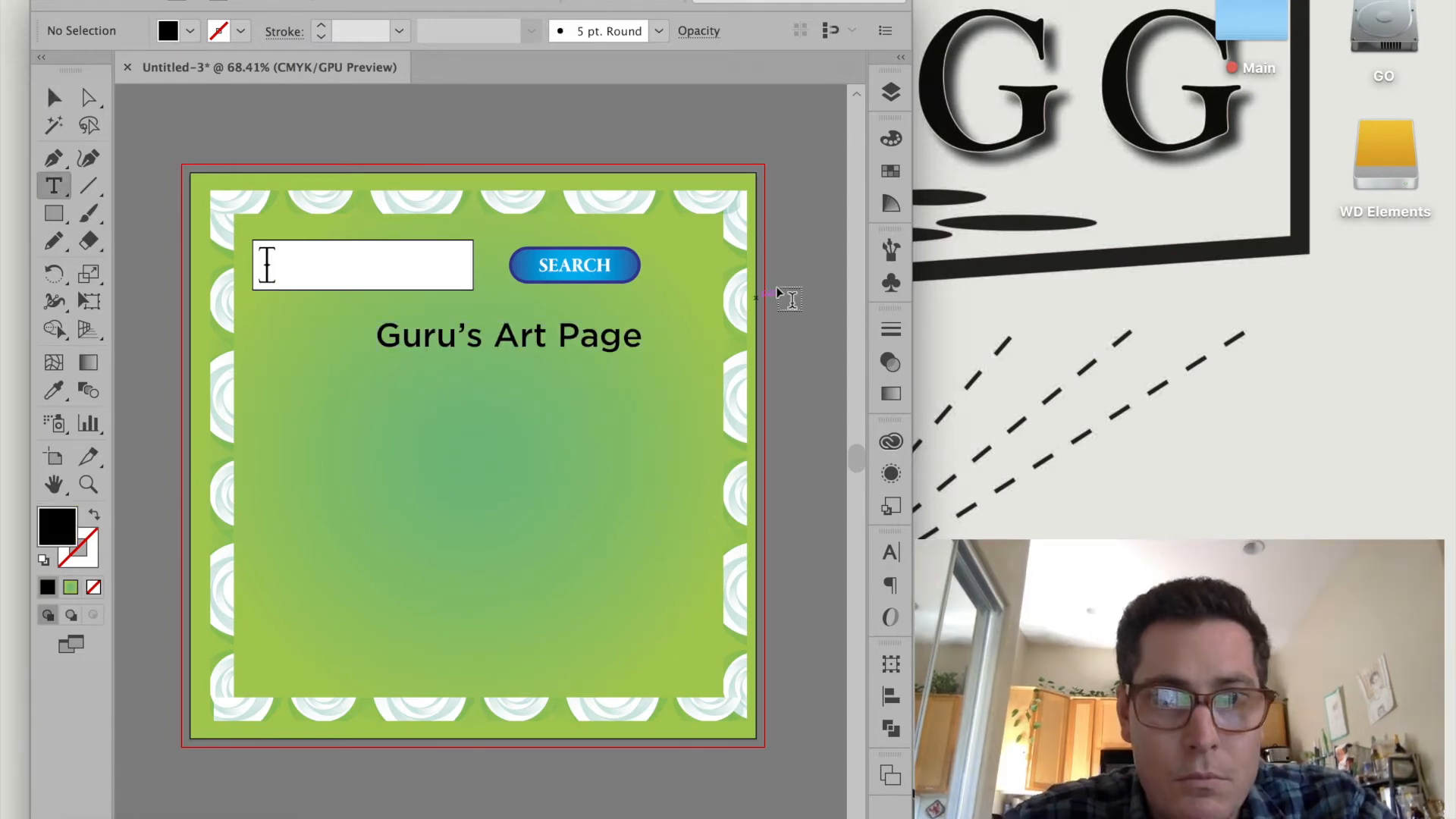
pyautogui.press('v')
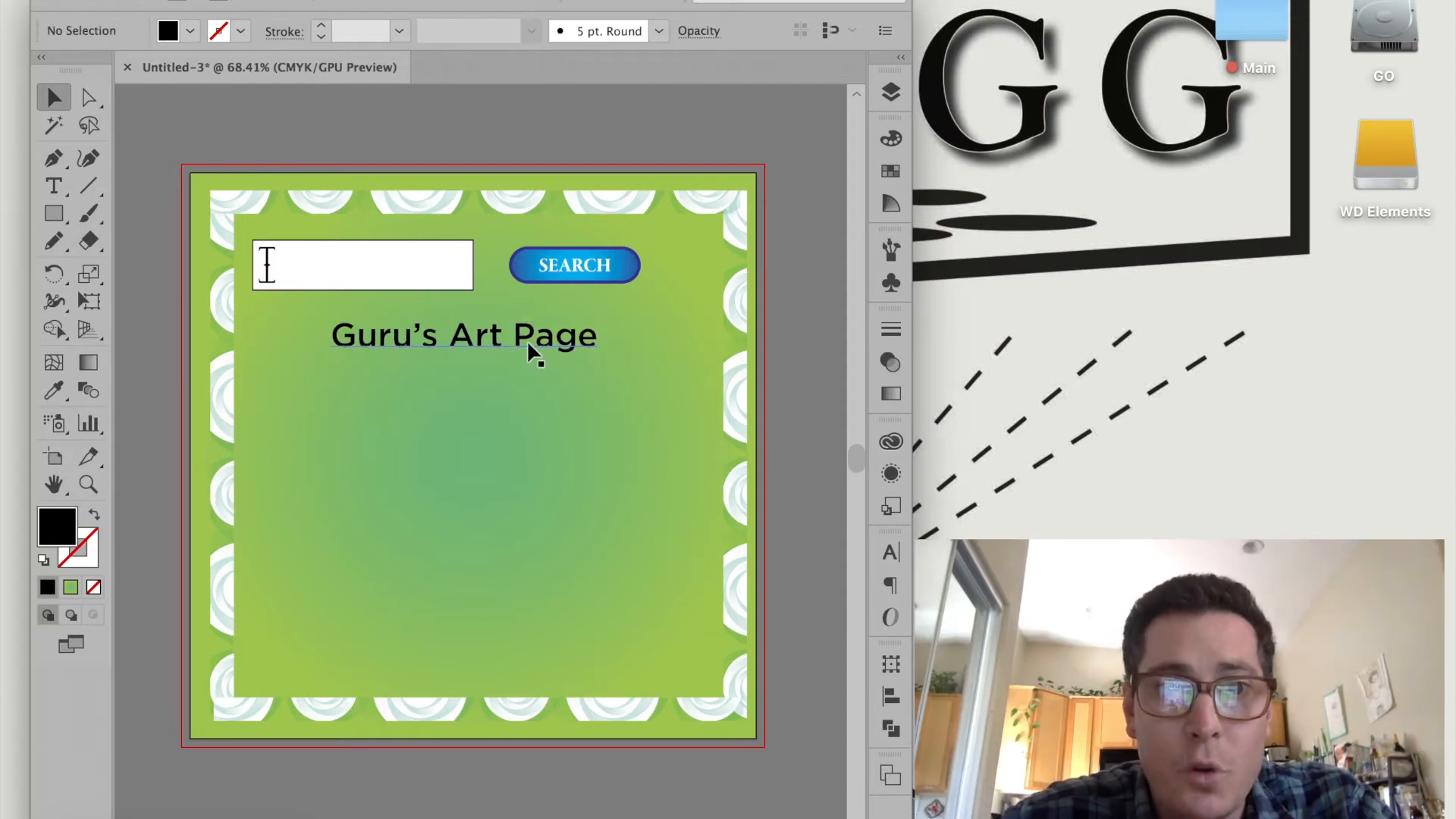
# Recolour the "Guru's Art Page" heading with the red swatch and deselect it.
pyautogui.click(529, 344)
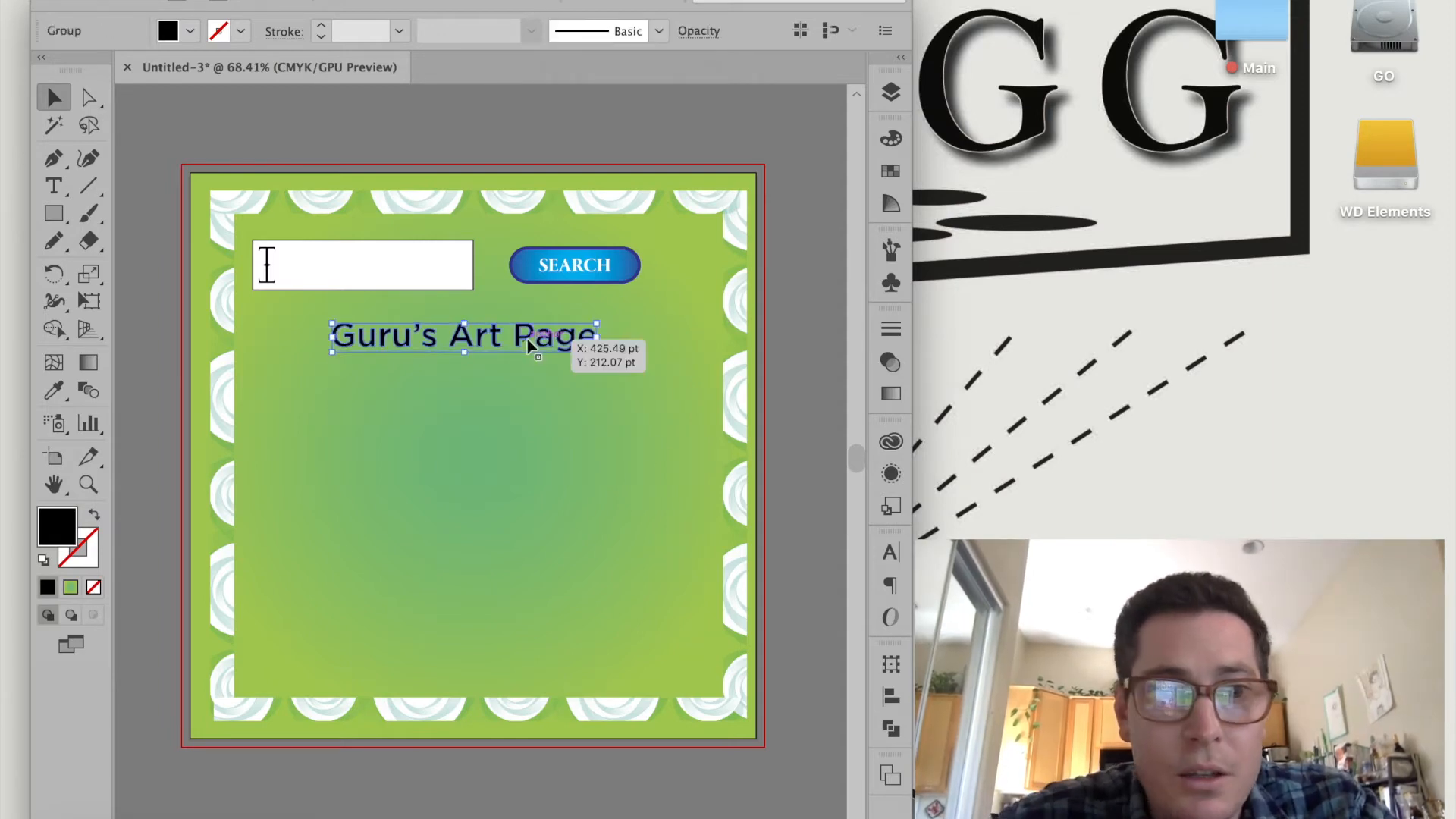
pyautogui.click(890, 172)
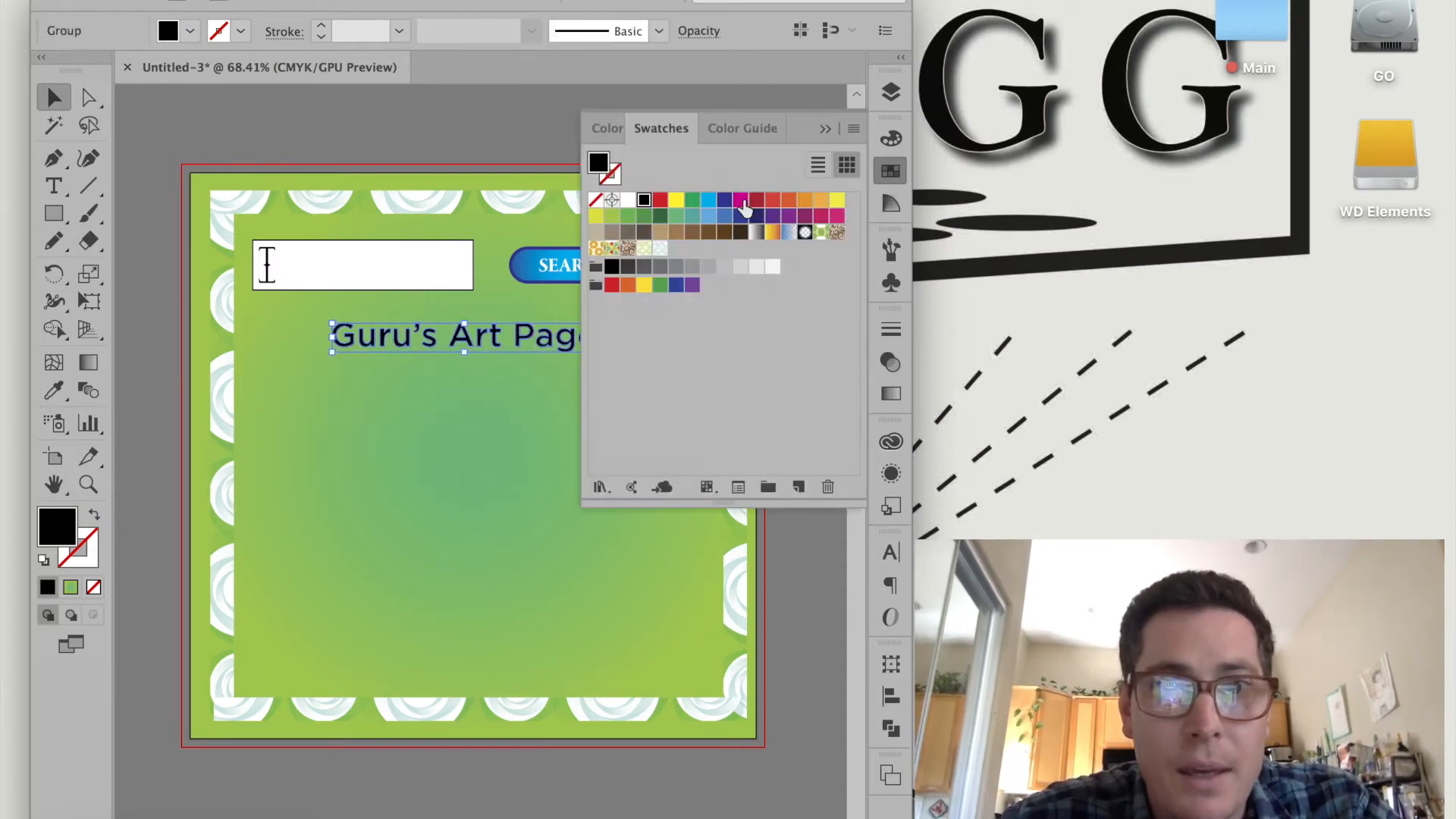
pyautogui.click(660, 200)
pyautogui.click(582, 120)
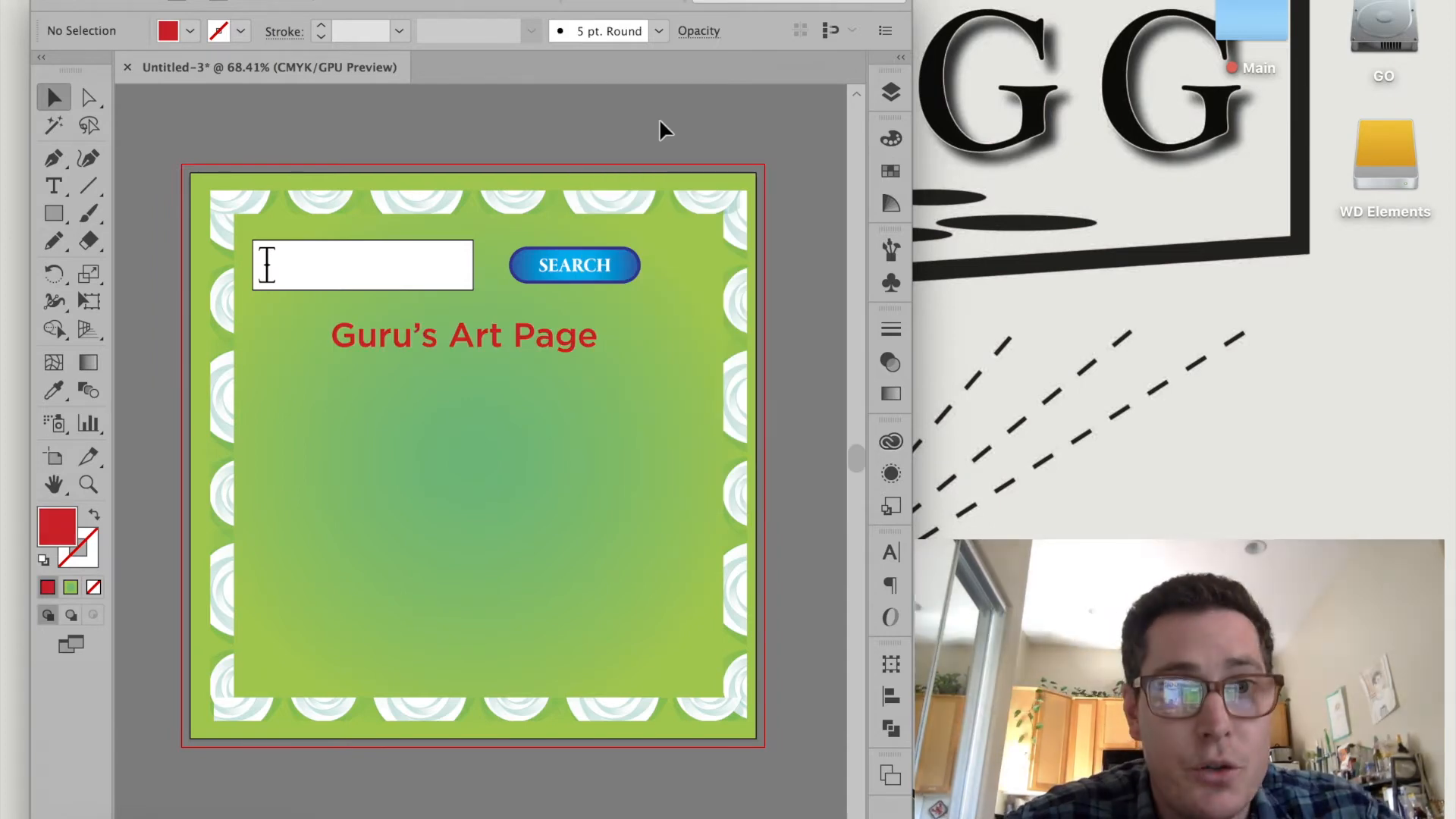
# Try to save the document as "Guru's Art Page.html" in the My Work folder.
pyautogui.press('super+s')
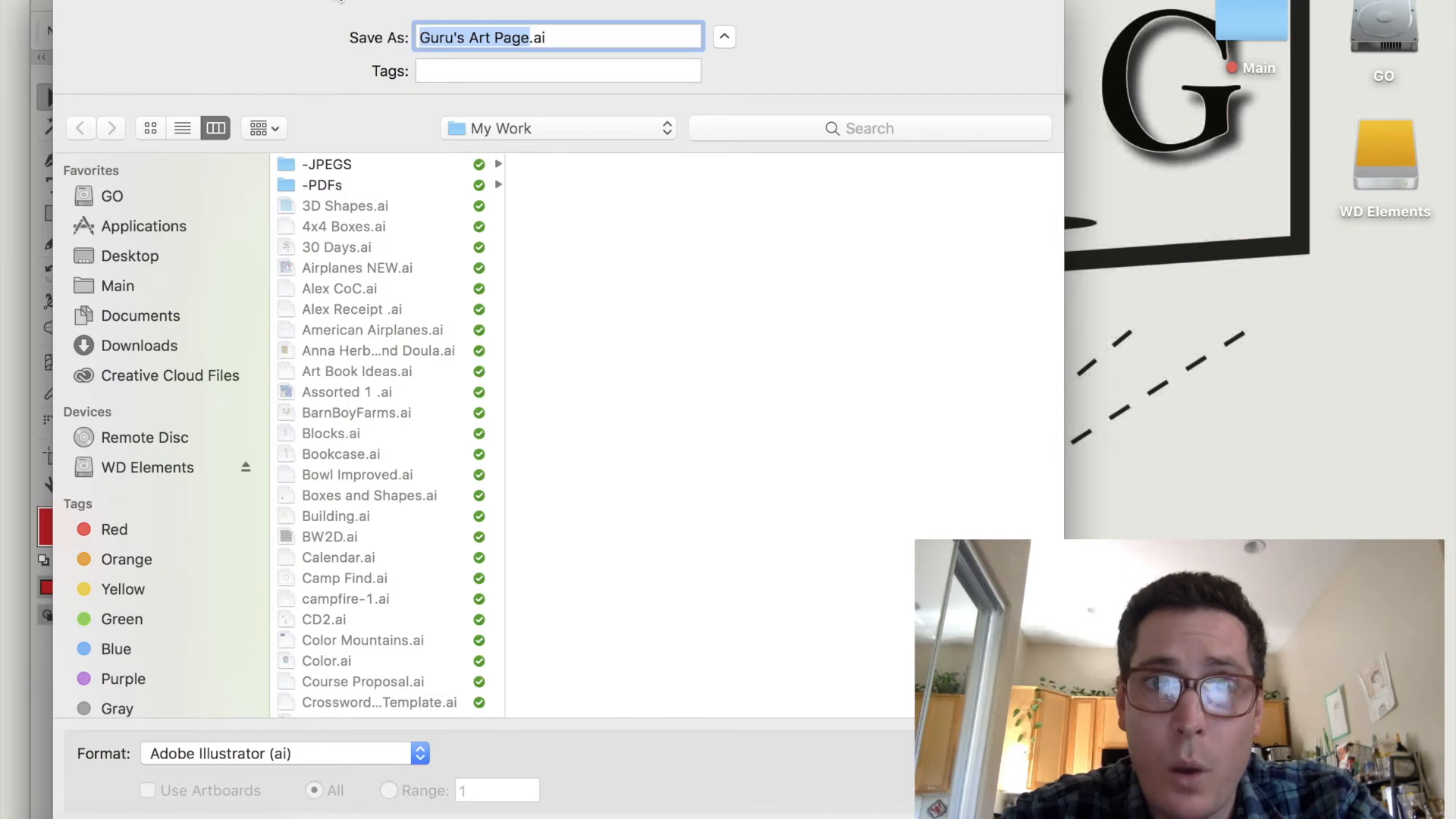
pyautogui.moveTo(559, 39); pyautogui.dragTo(534, 40)
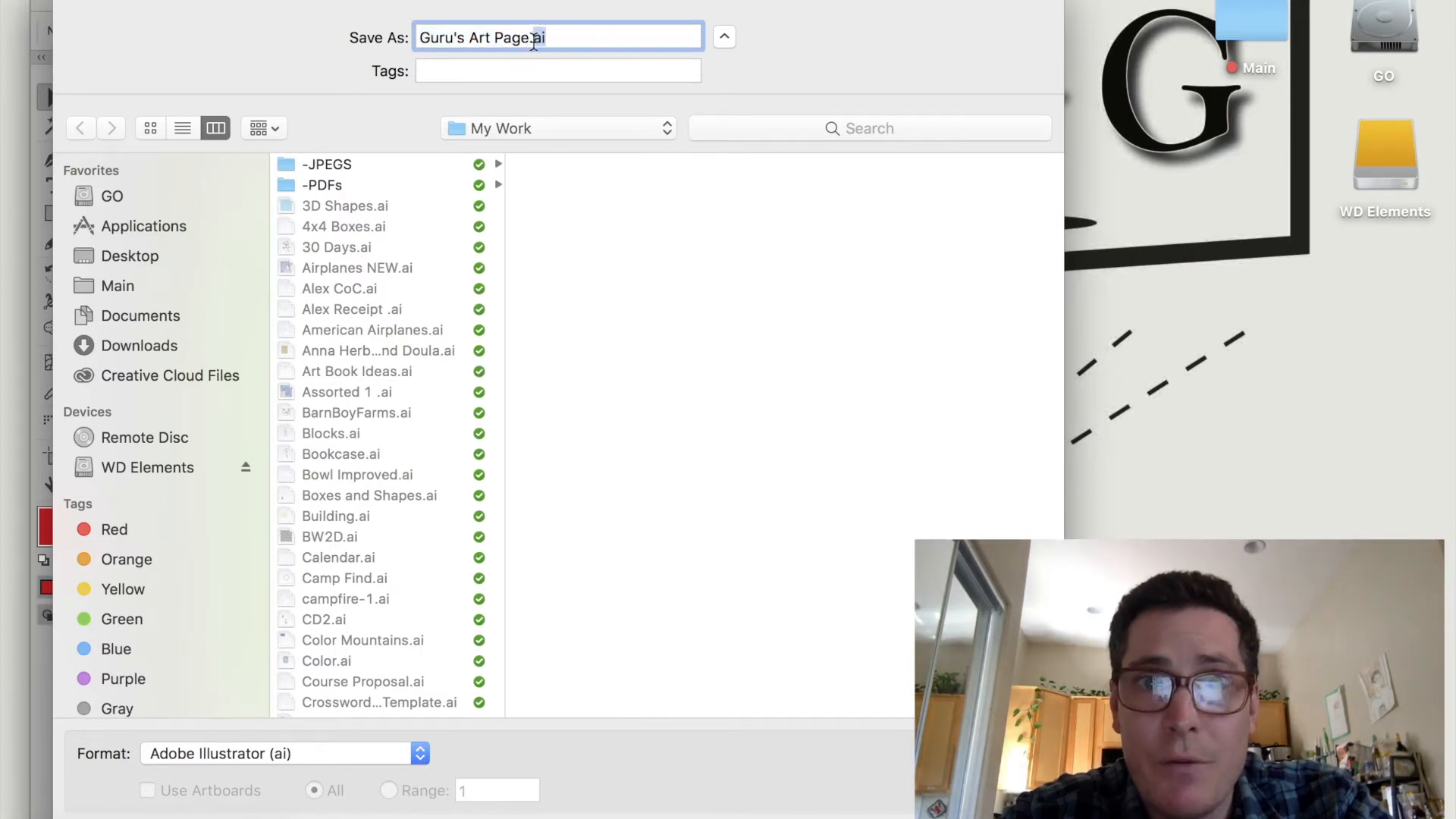
pyautogui.write('html')
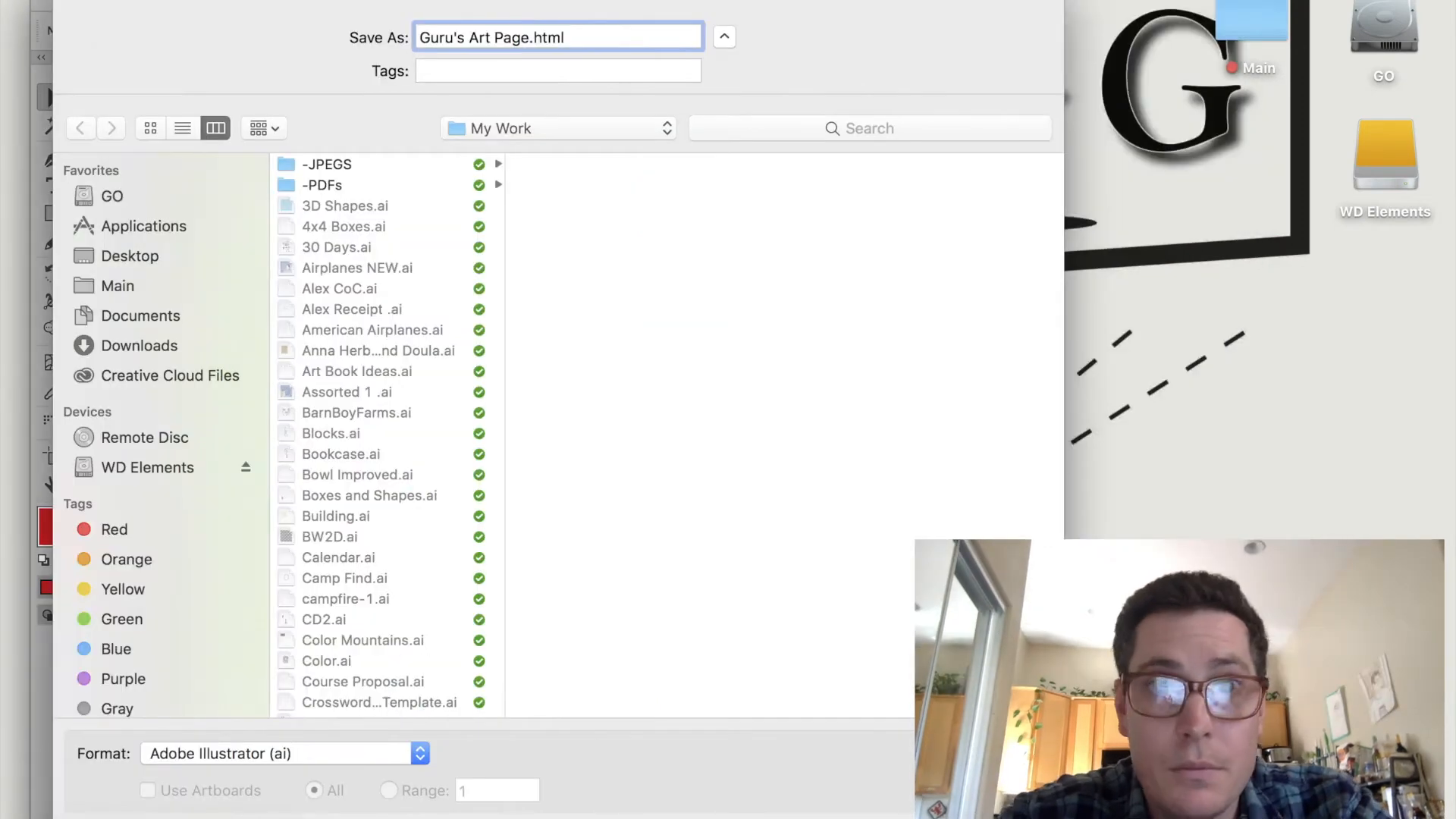
pyautogui.press('Return')
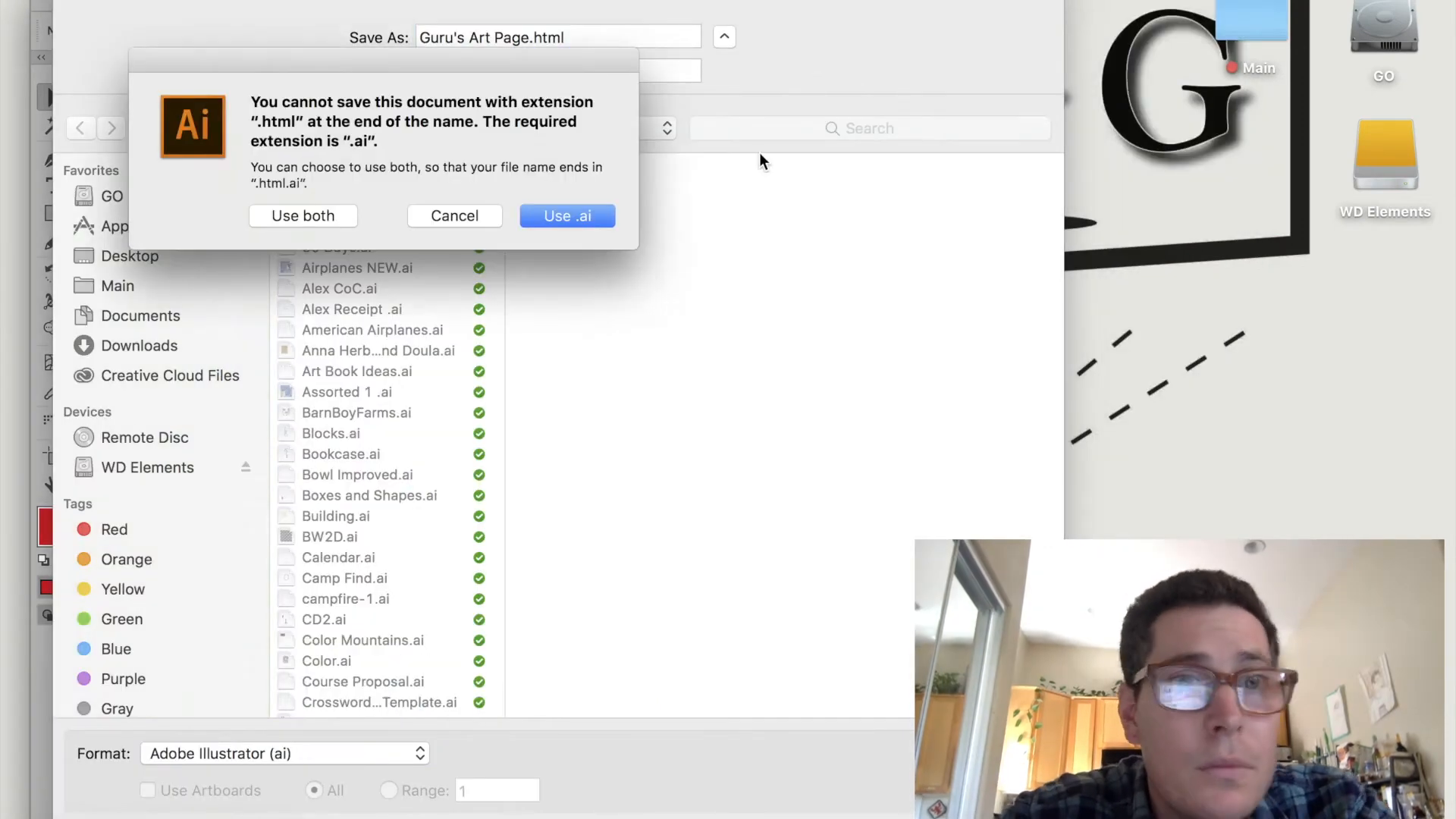
# Save the document with the .ai extension instead, replacing the existing file and accepting the Illustrator CC options.
pyautogui.click(583, 215)
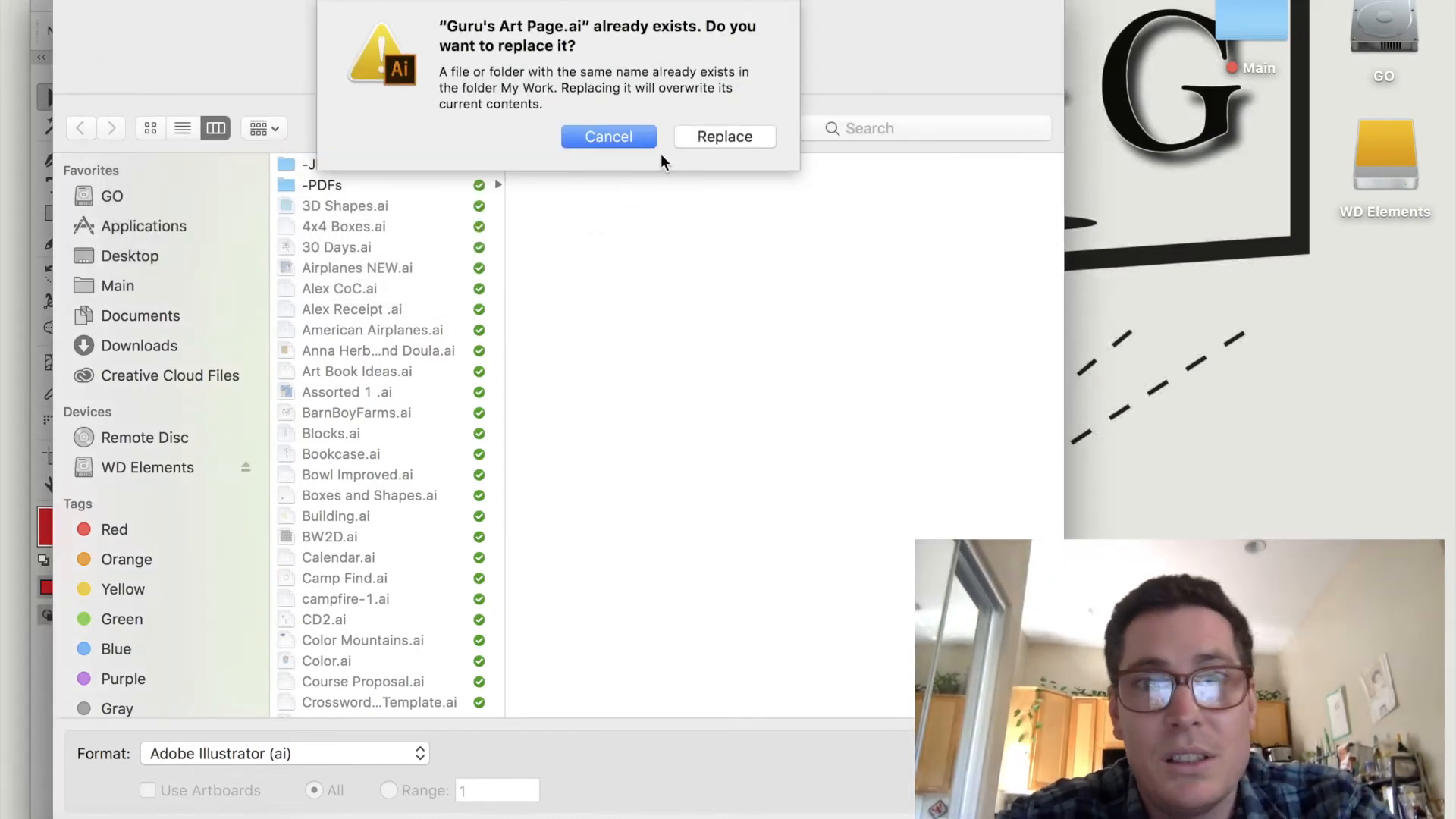
pyautogui.click(694, 127)
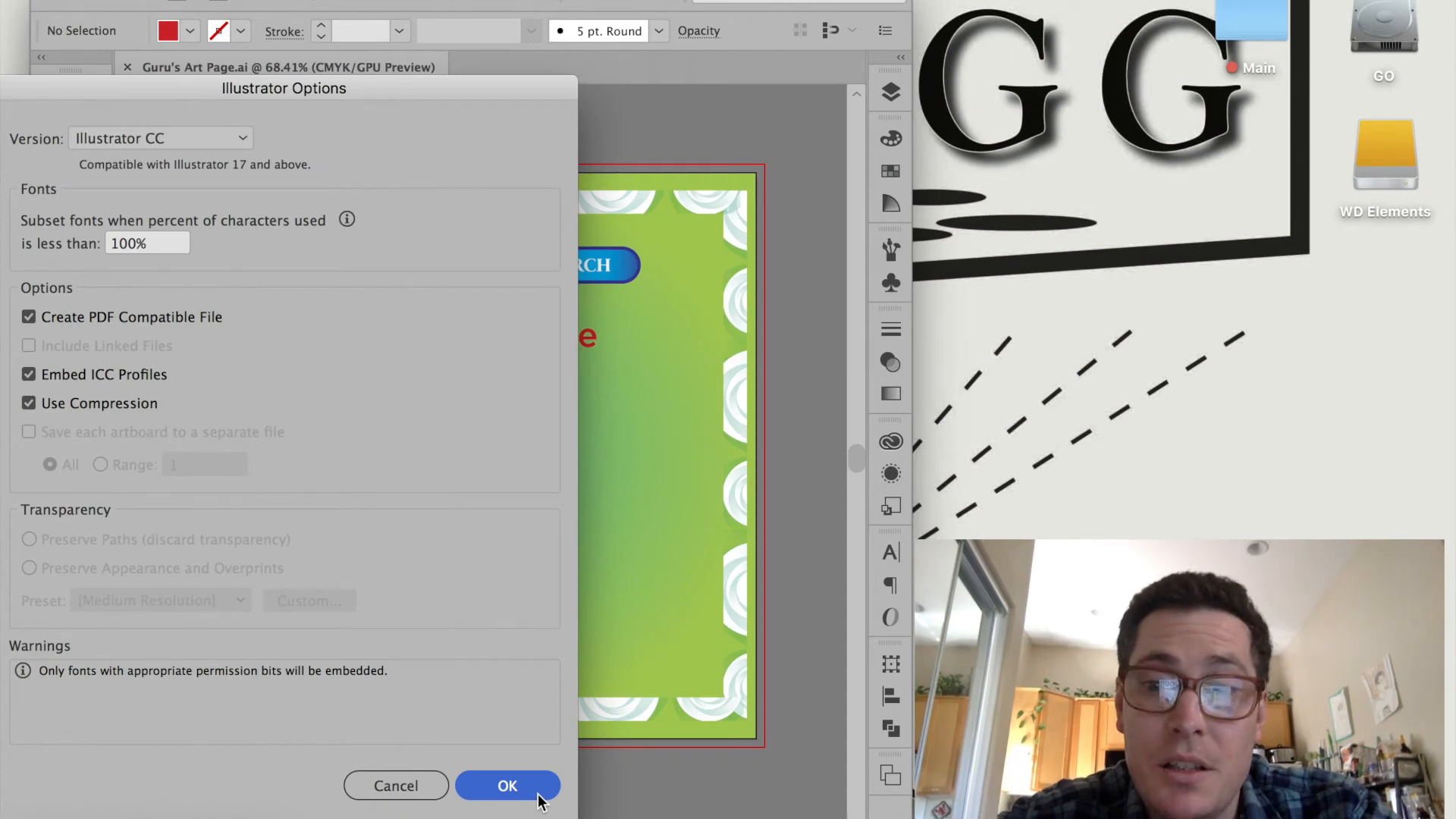
pyautogui.click(507, 786)
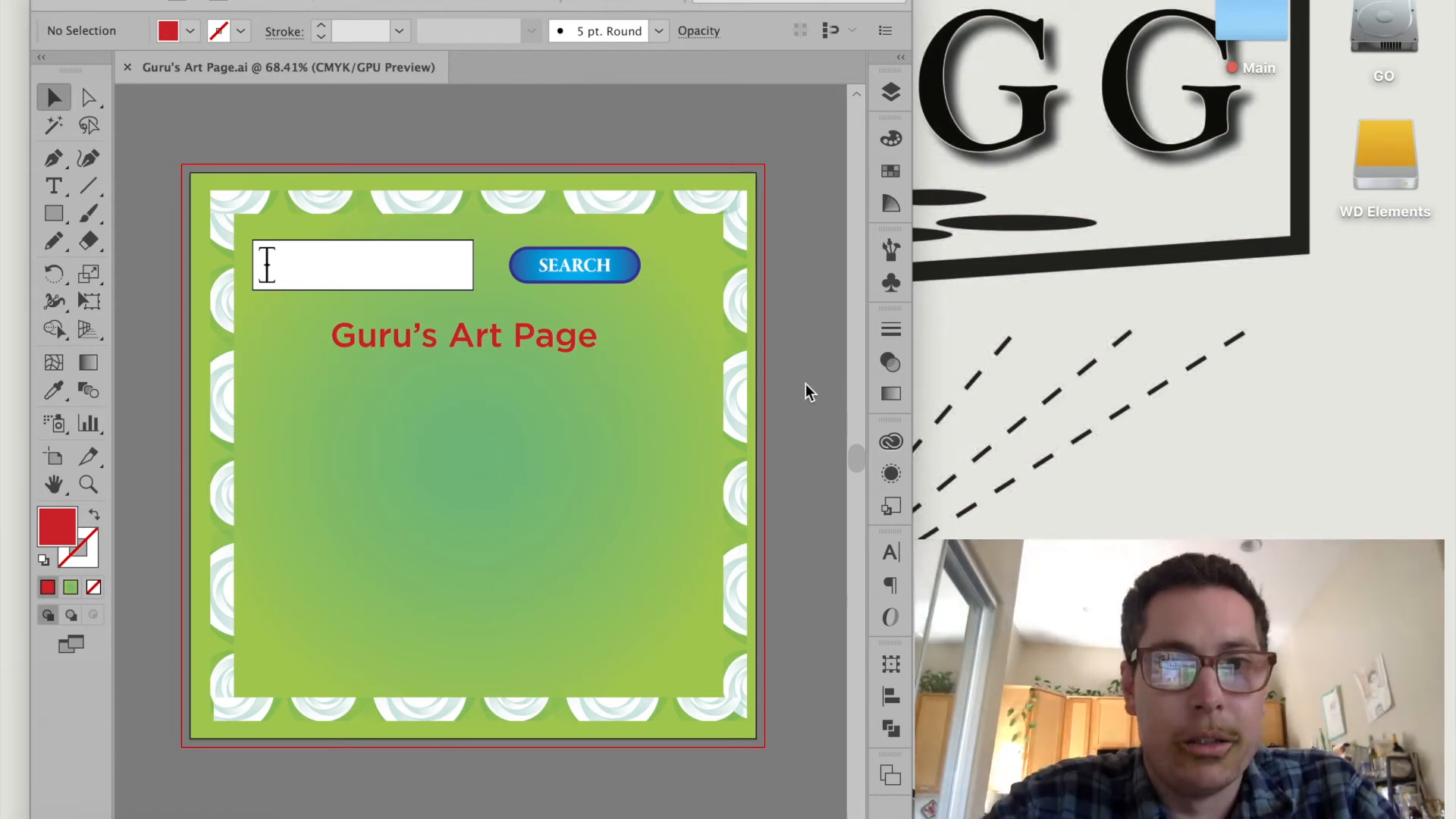
# Give the four patterned border strips a red stroke and increase its weight to a thick outline.
pyautogui.click(677, 217)
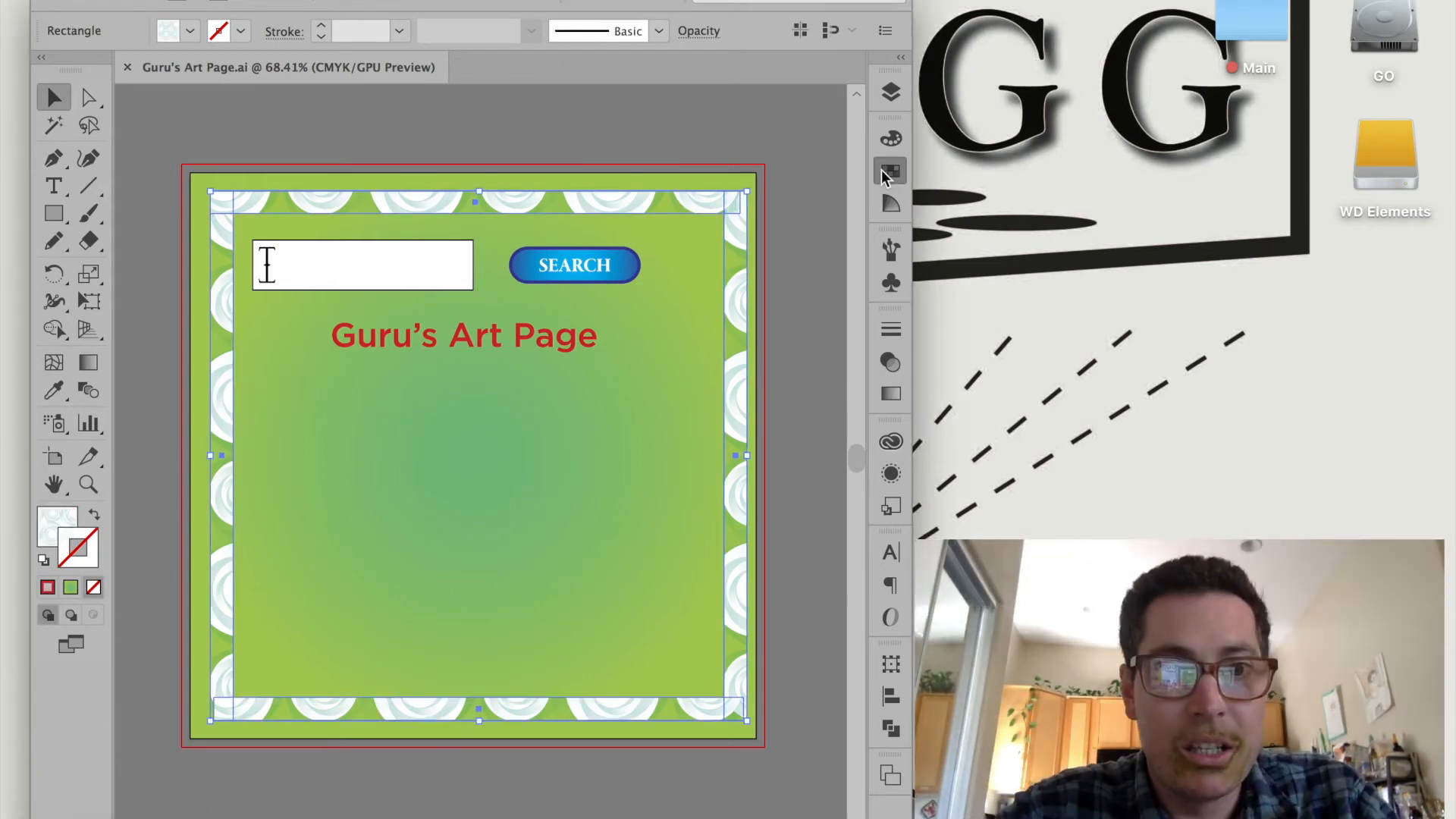
pyautogui.click(888, 171)
pyautogui.click(660, 200)
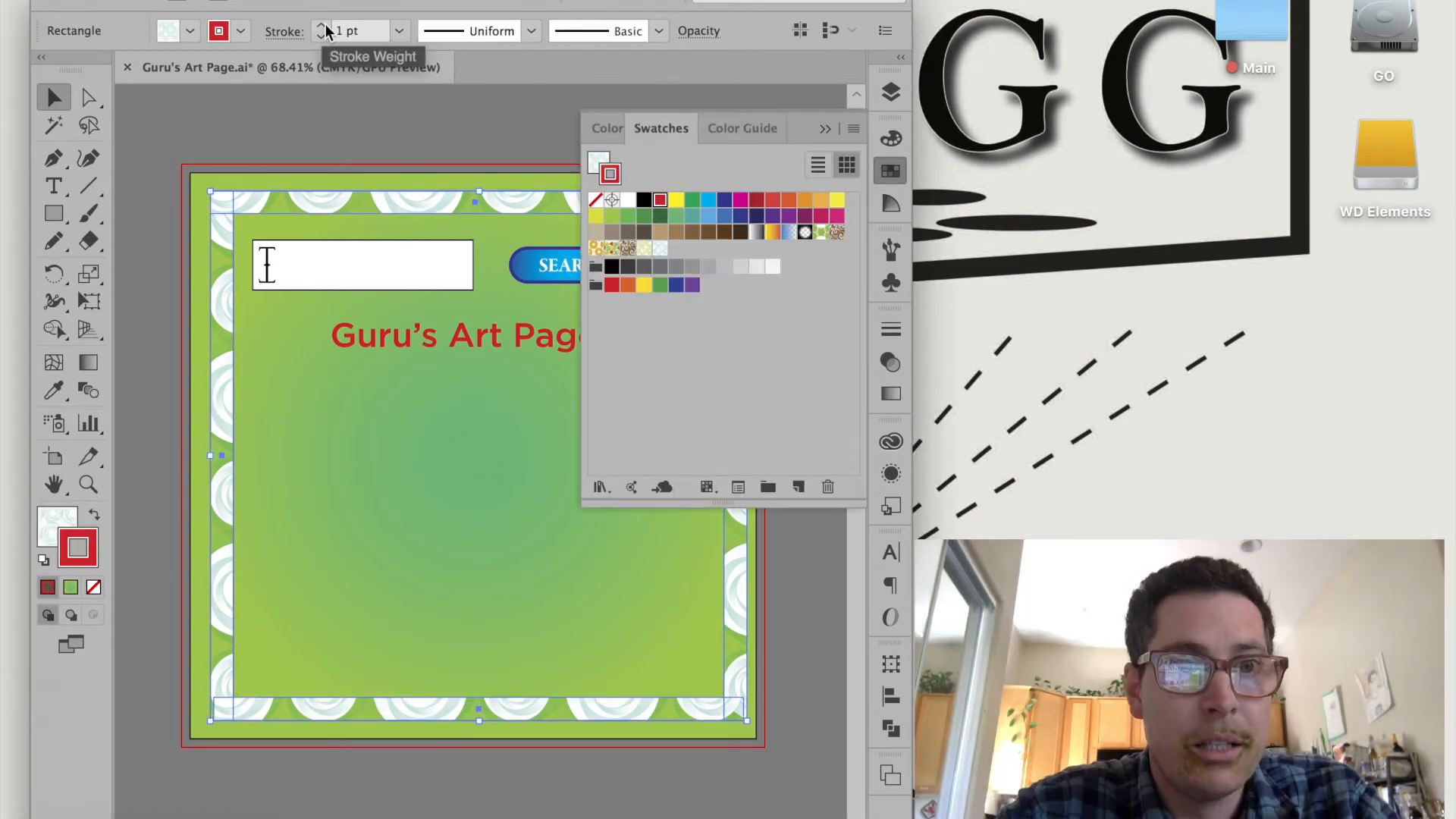
pyautogui.keyDown('shift'); pyautogui.click(322, 25); pyautogui.keyUp('shift')
pyautogui.click(672, 107)
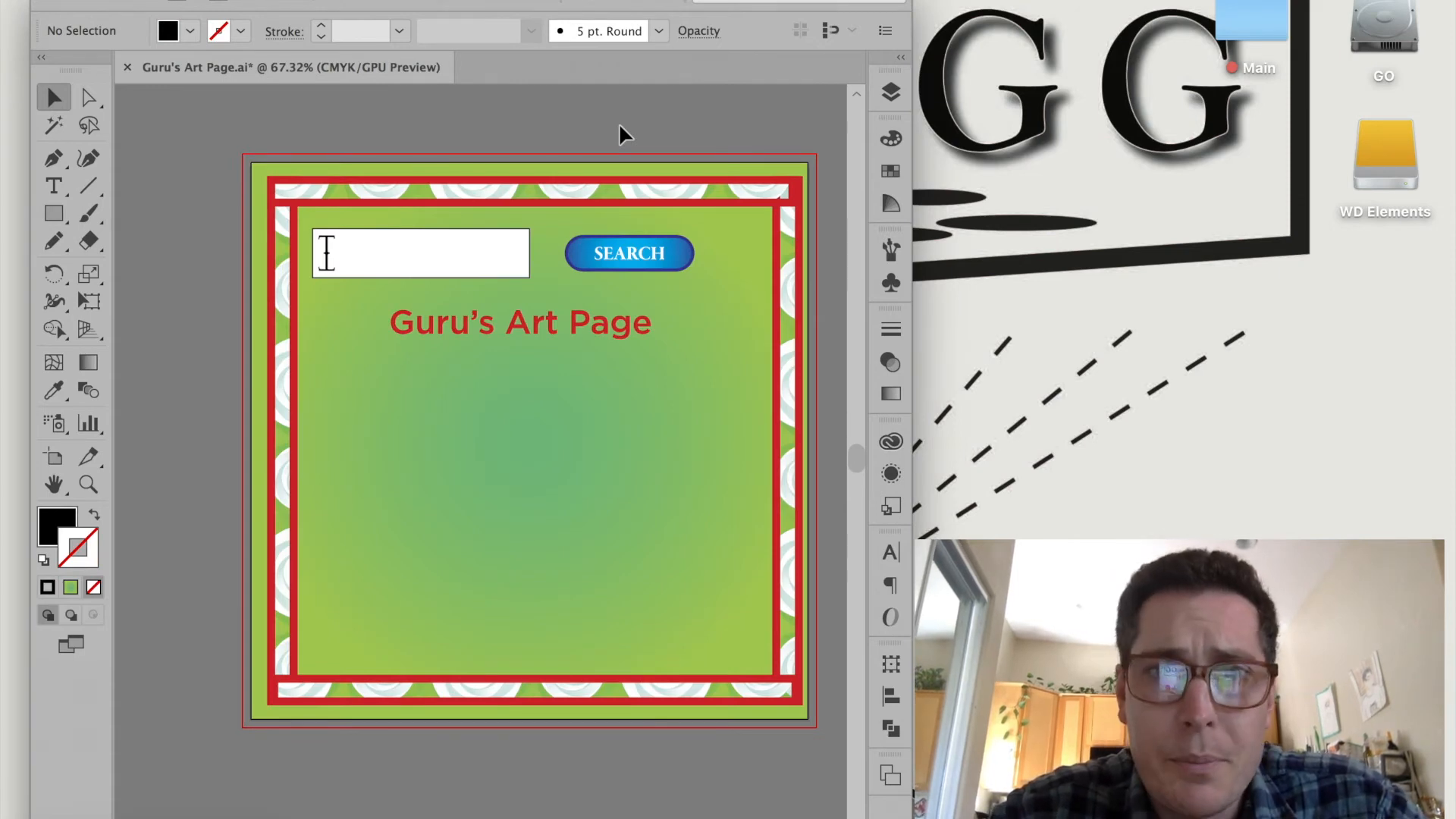
# Duplicate the search row below the heading into four stacked copies, with "write here" in every field.
pyautogui.hscroll(1, 619, 125)
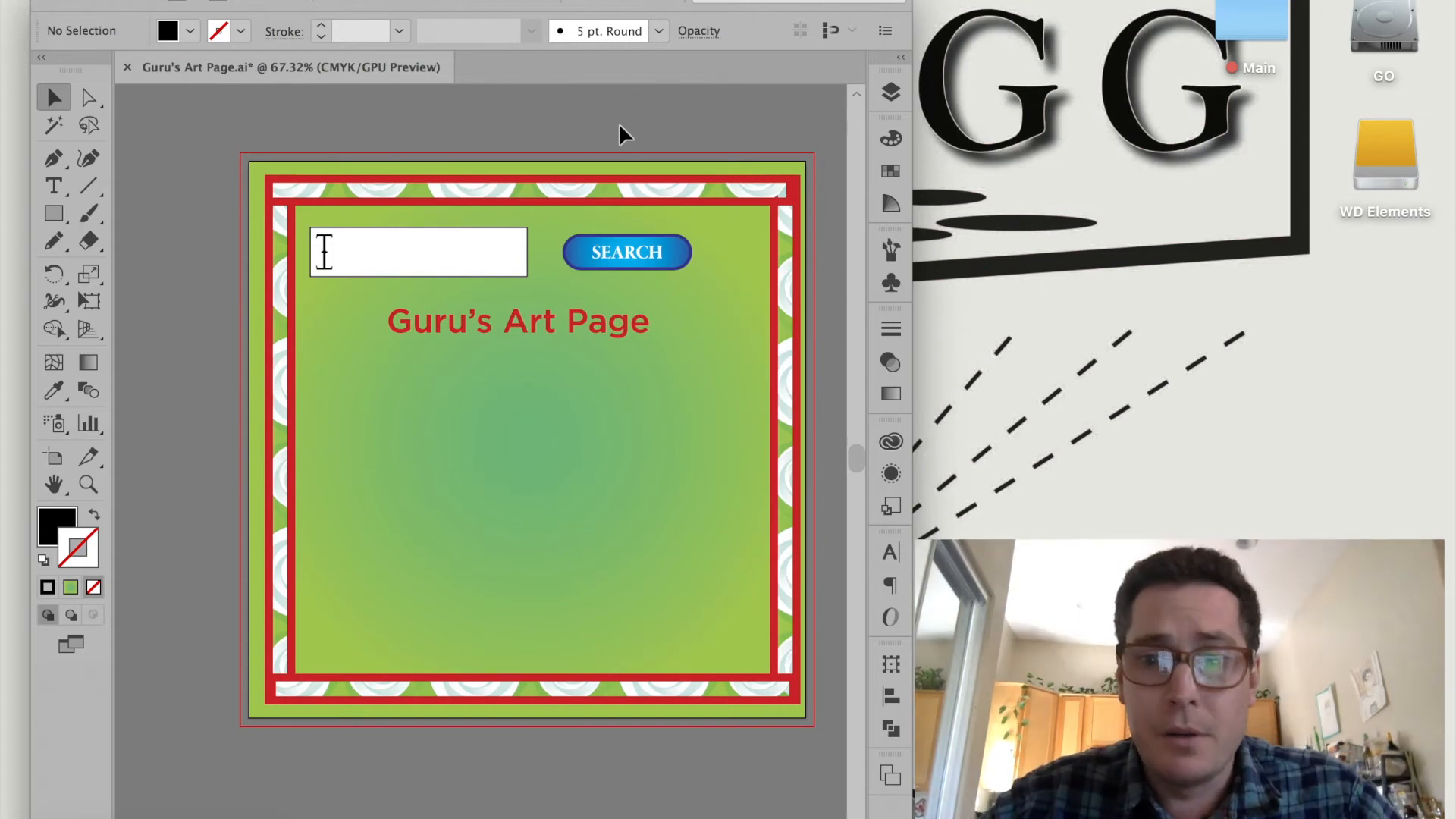
pyautogui.moveTo(605, 248); pyautogui.dragTo(615, 380)
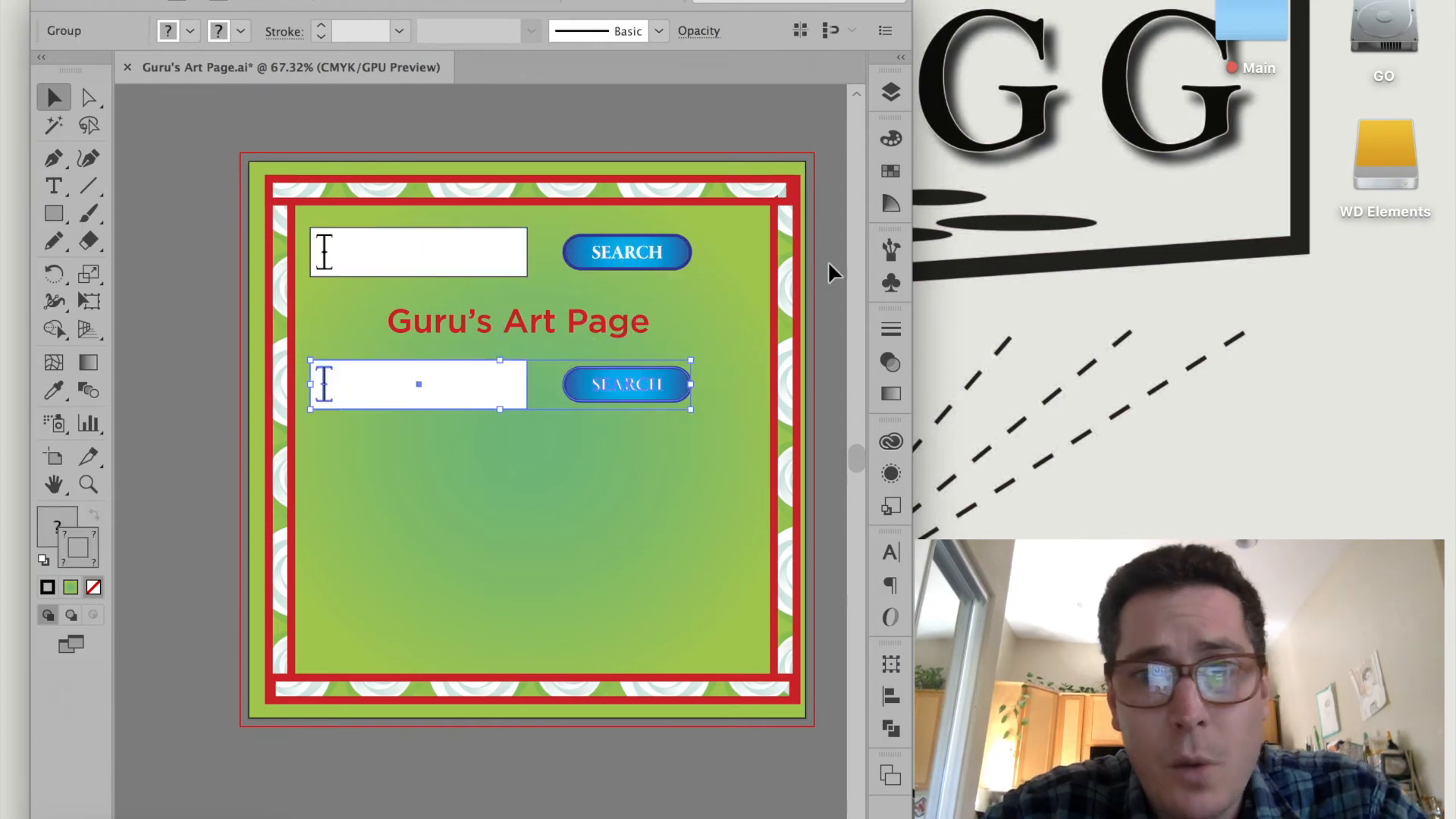
pyautogui.click(627, 377)
pyautogui.hotkey('ctrl', 'd')
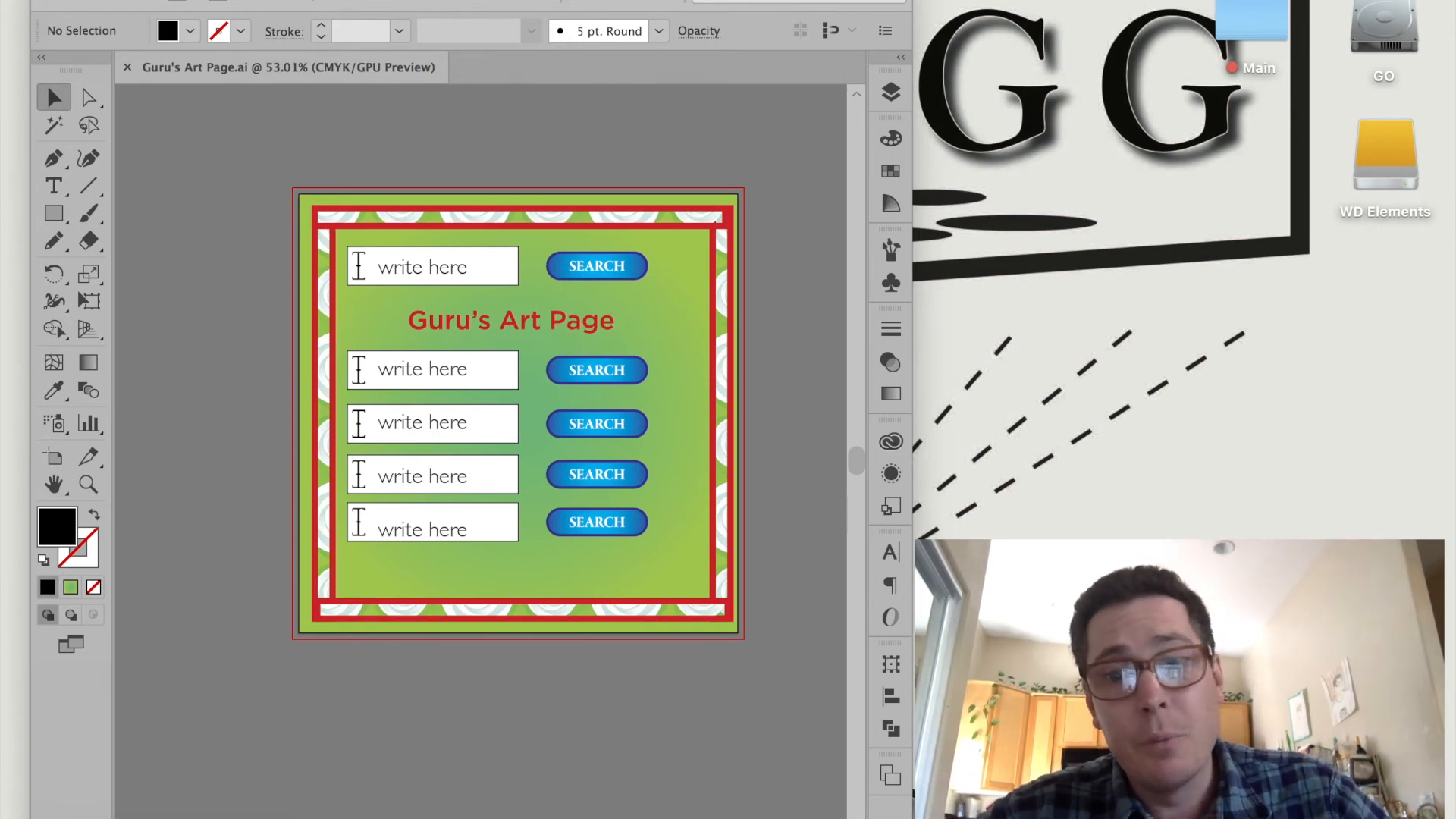
# Extend the green background and red-outlined border downward to about twice the artboard's height.
pyautogui.press('a')
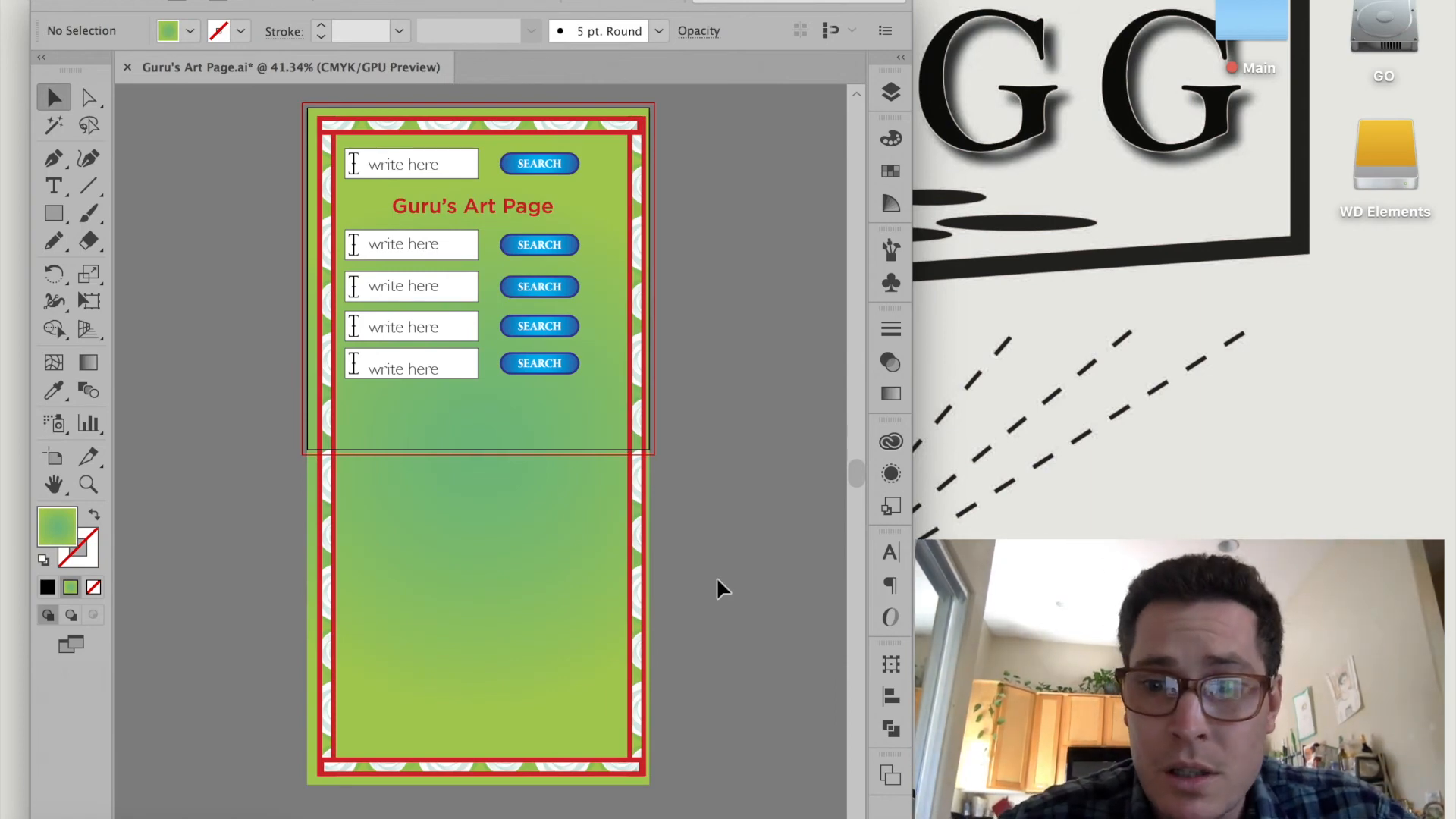
pyautogui.scroll(-1, 715, 576)
pyautogui.scroll(-3, 716, 589)
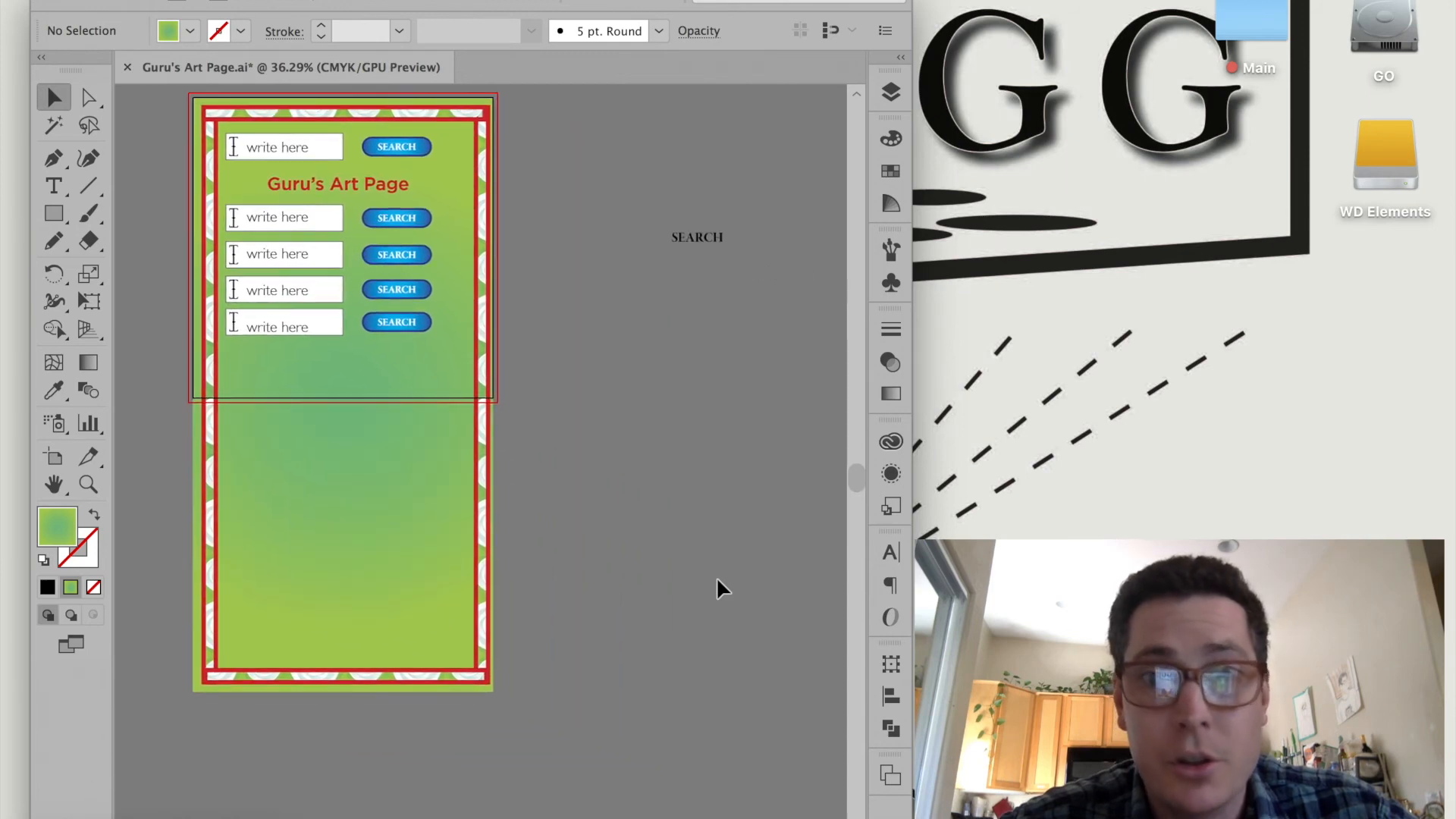
pyautogui.scroll(-1, 716, 578)
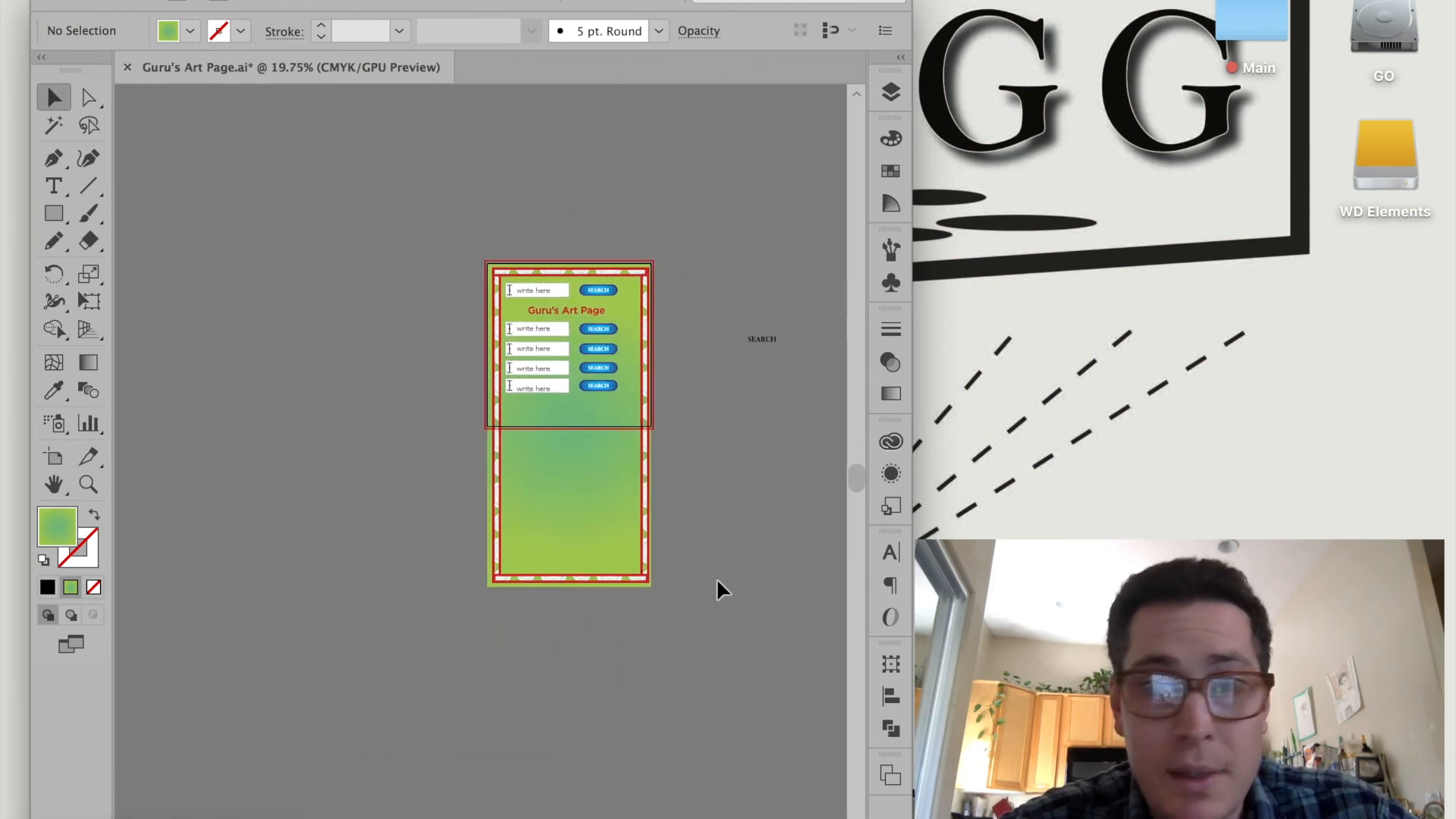
# Stretch the bottom anchor points of the background and border further down, to about four times the artboard's height.
pyautogui.press('a')
pyautogui.moveTo(449, 569); pyautogui.dragTo(441, 559)
pyautogui.scroll(-4, 440, 559)
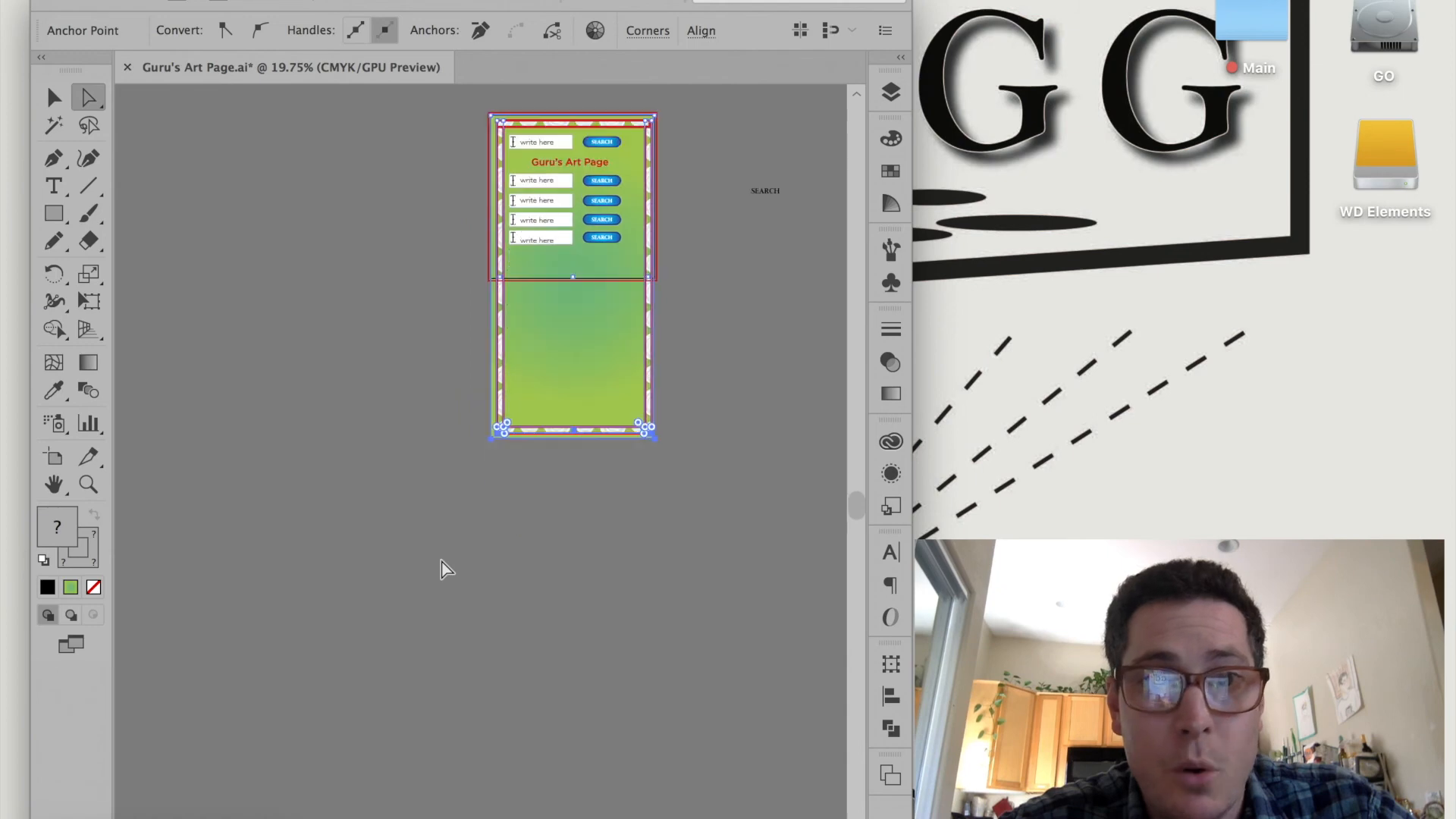
pyautogui.moveTo(577, 436); pyautogui.dragTo(587, 762)
pyautogui.click(708, 644)
pyautogui.scroll(1, 708, 644)
pyautogui.hscroll(1, 708, 645)
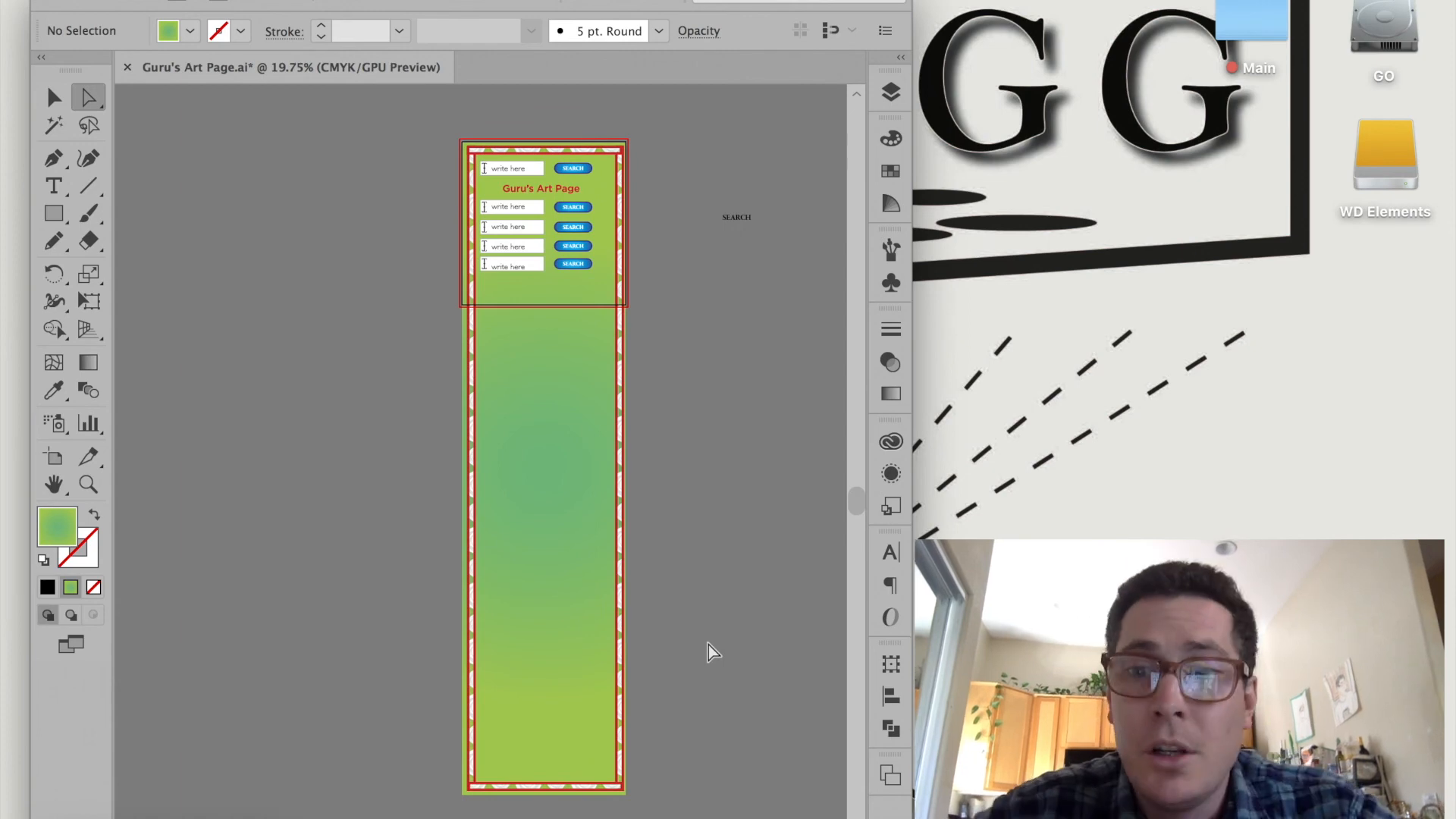